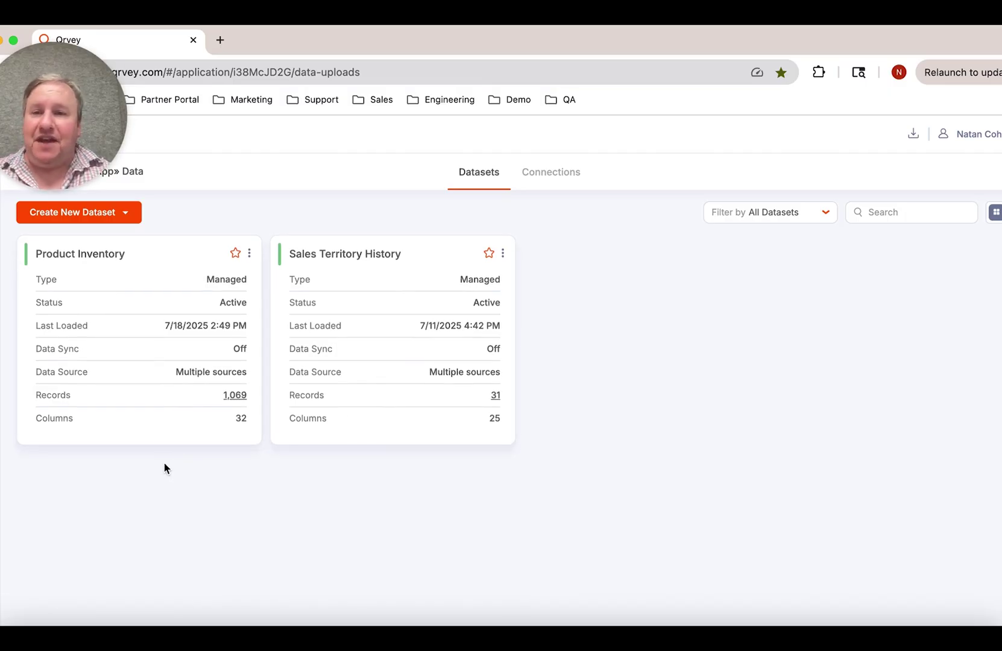
Open the Product Inventory dataset's tabular analysis view and look through its Quantity, ReorderPoint and SafetyStockLevel columns
{"action": "left_click", "coordinate": [152, 384]}
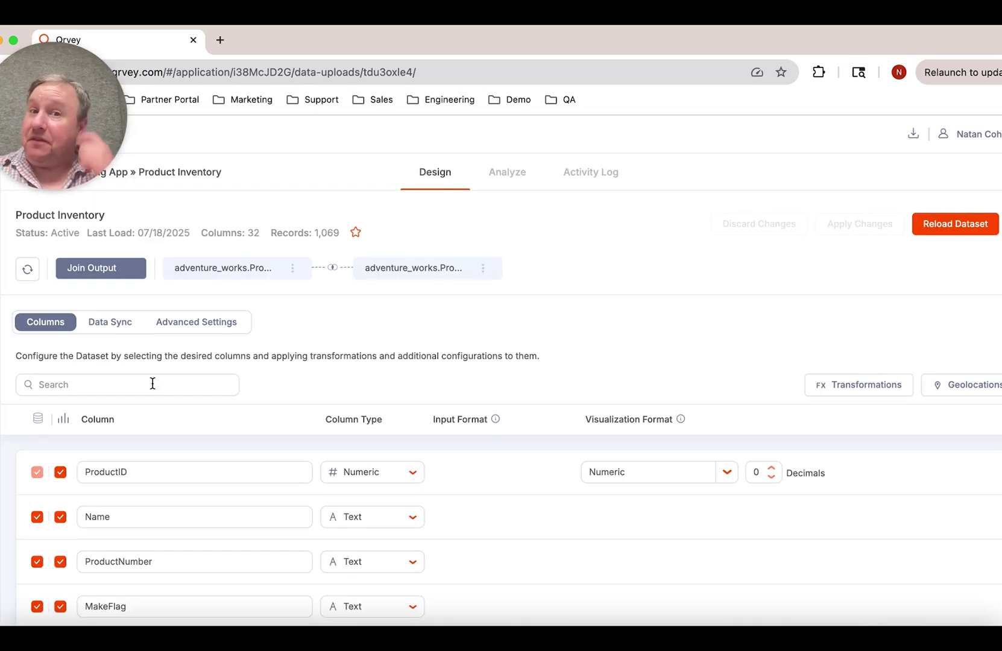
{"action": "left_click", "coordinate": [513, 175]}
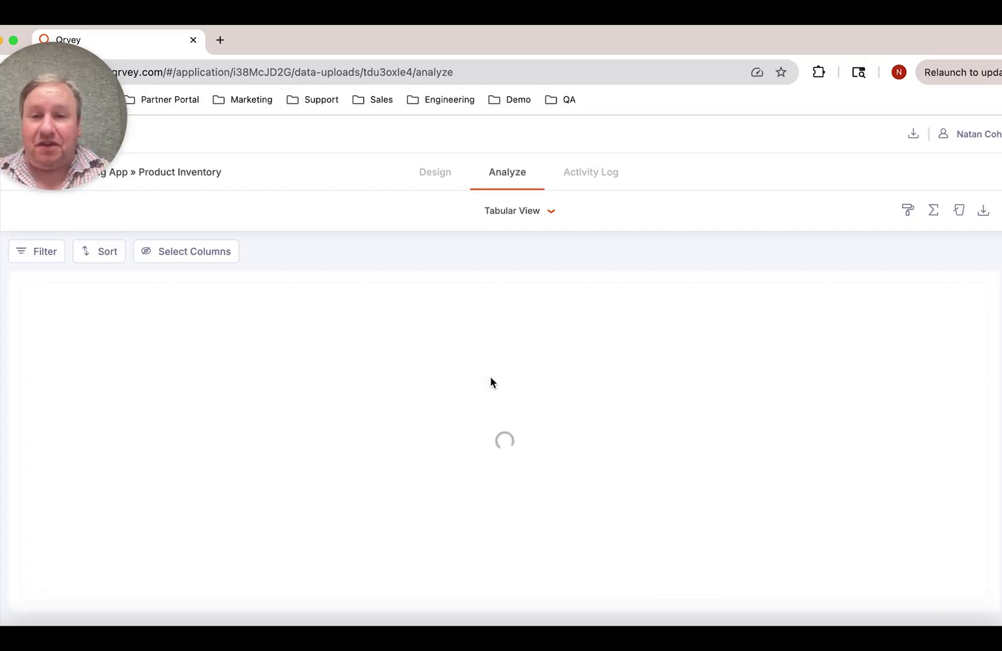
{"action": "scroll", "coordinate": [490, 378], "scroll_direction": "right", "scroll_amount": 15}
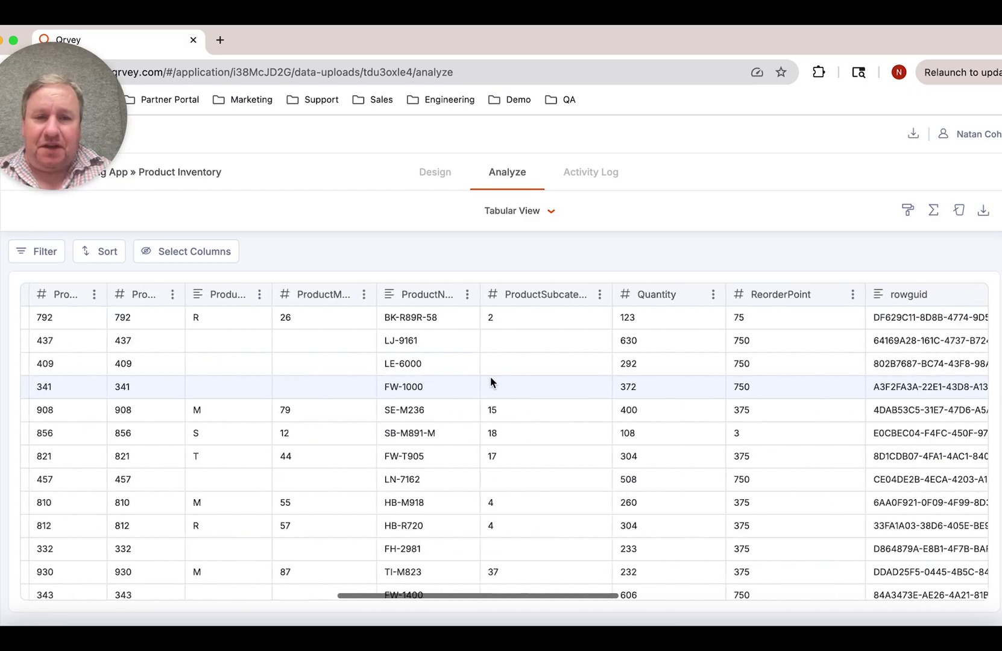
{"action": "scroll", "coordinate": [490, 381], "scroll_direction": "right", "scroll_amount": 10}
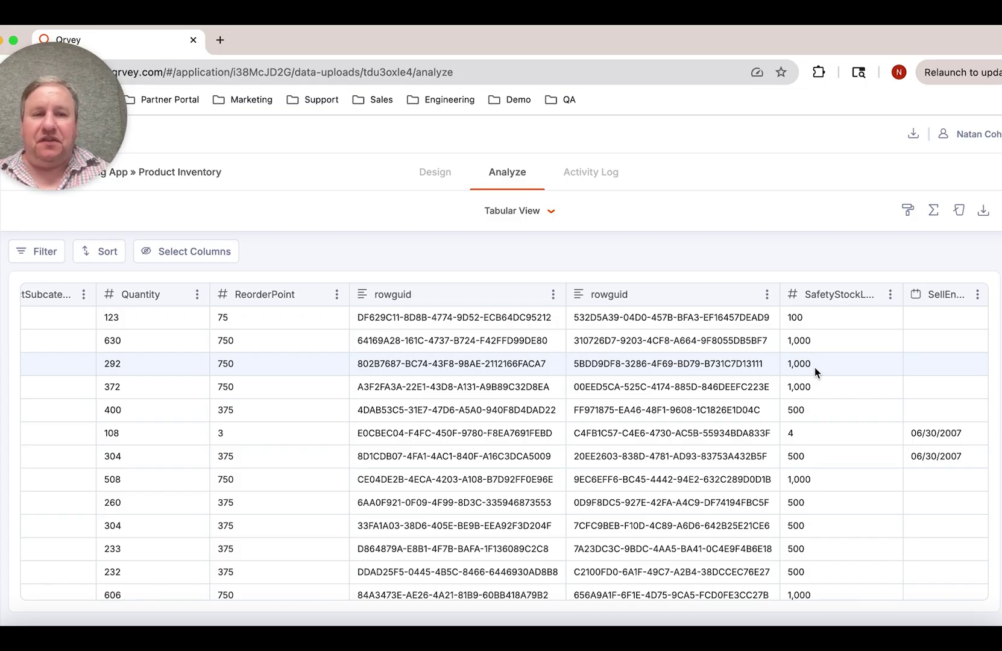
Create a new formula in Standardized Syntax mode and name it Quantity Stock Level
{"action": "left_click", "coordinate": [930, 211]}
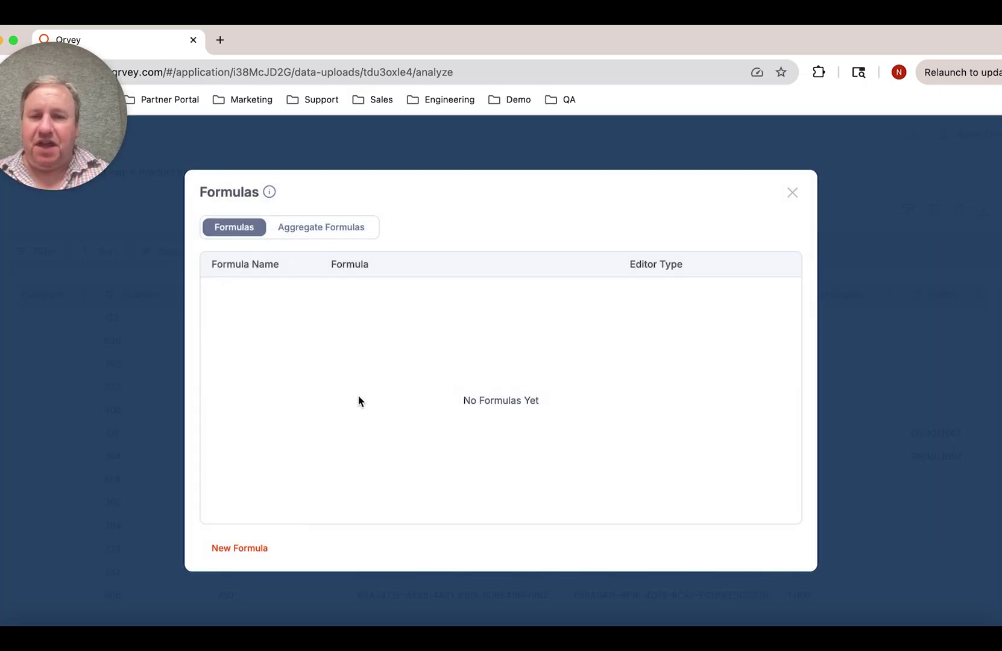
{"action": "left_click", "coordinate": [241, 550]}
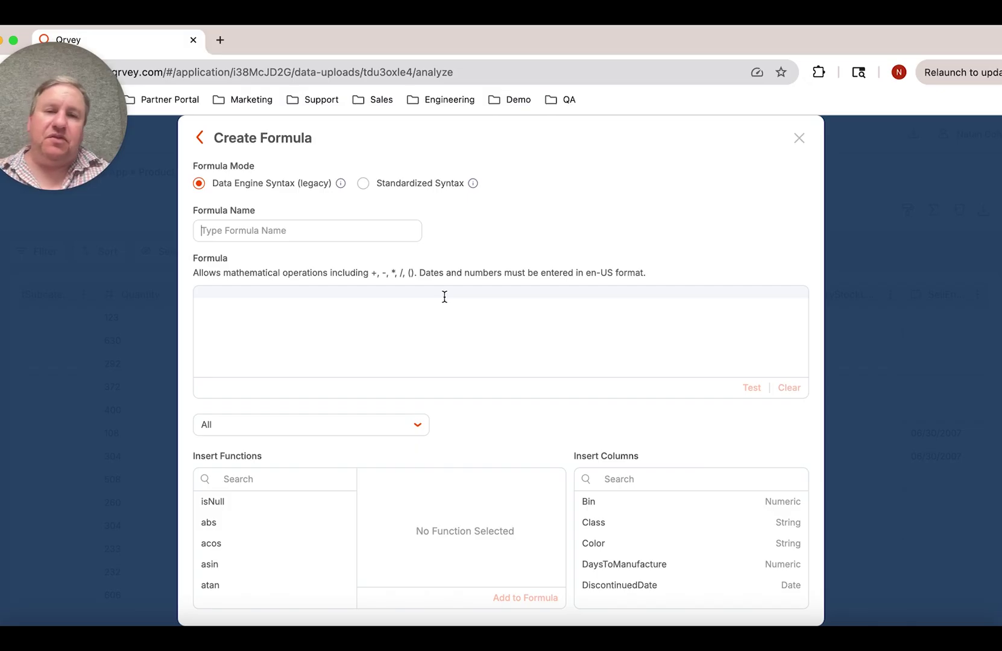
{"action": "left_click", "coordinate": [399, 182]}
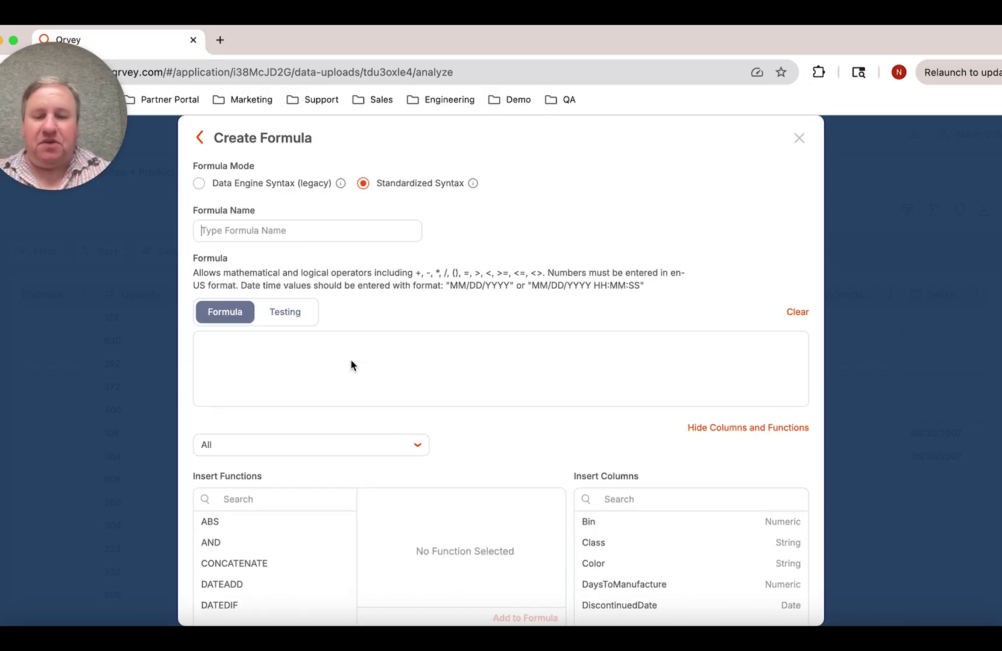
{"action": "type", "text": "Q"}
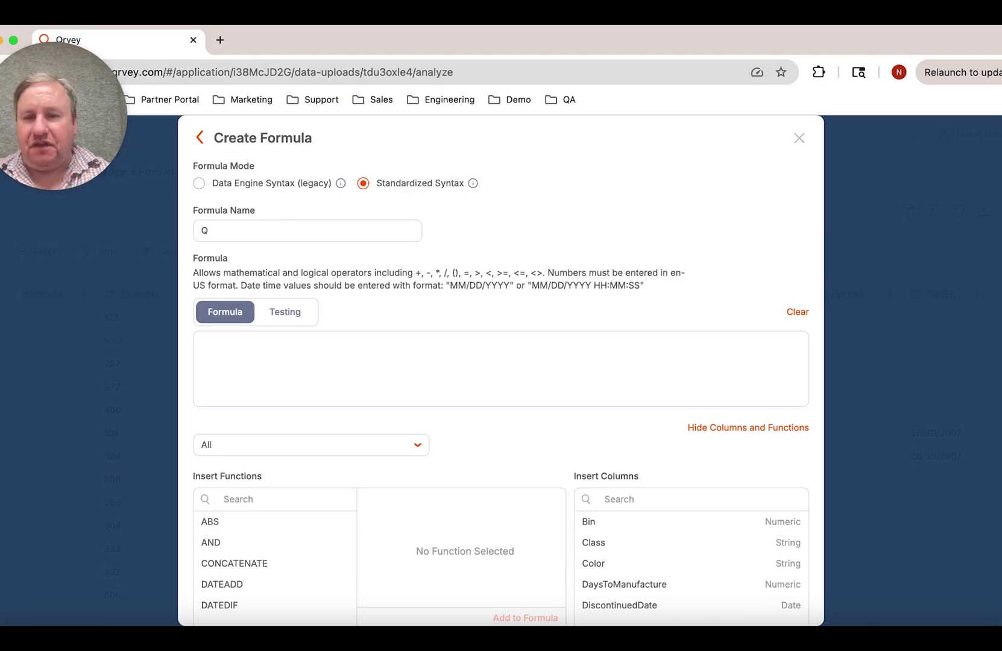
{"action": "type", "text": "uantity Stock Level"}
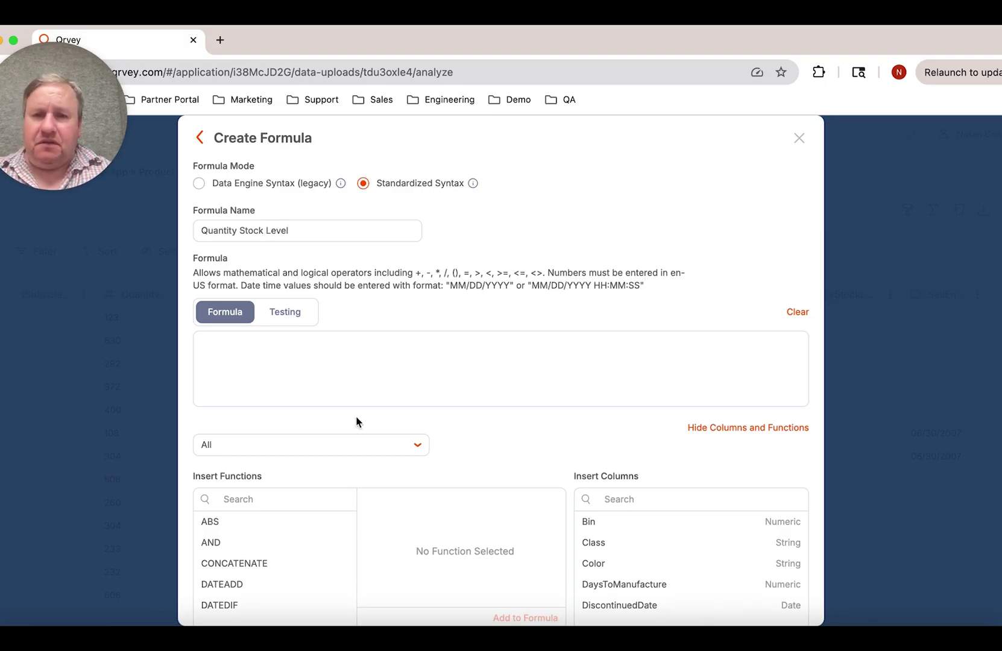
Find the IFS function among the available functions and insert it into the empty formula
{"action": "left_click", "coordinate": [342, 389]}
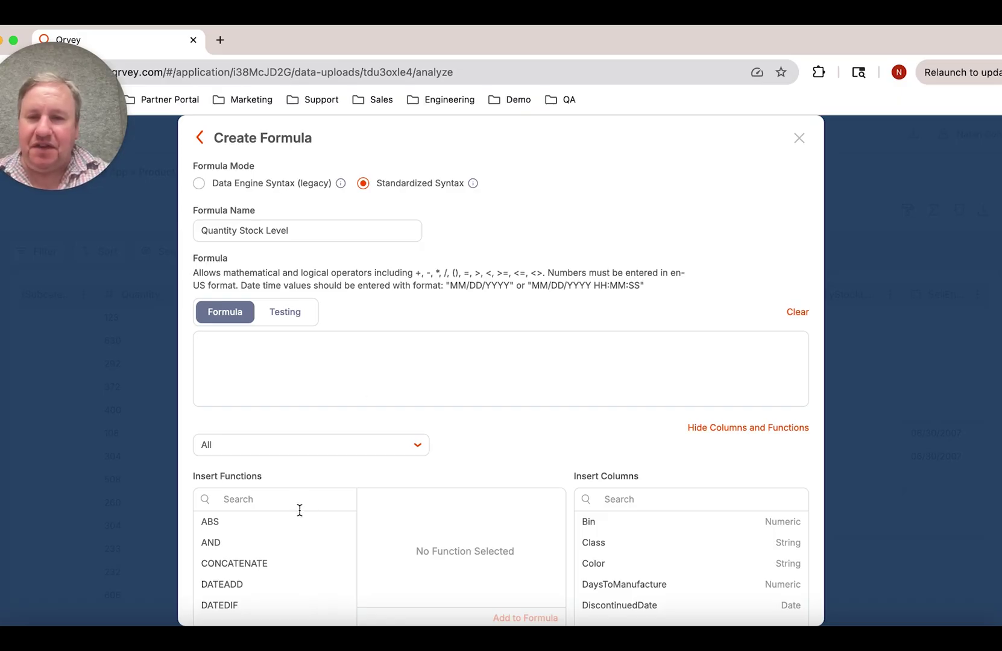
{"action": "left_click", "coordinate": [317, 502]}
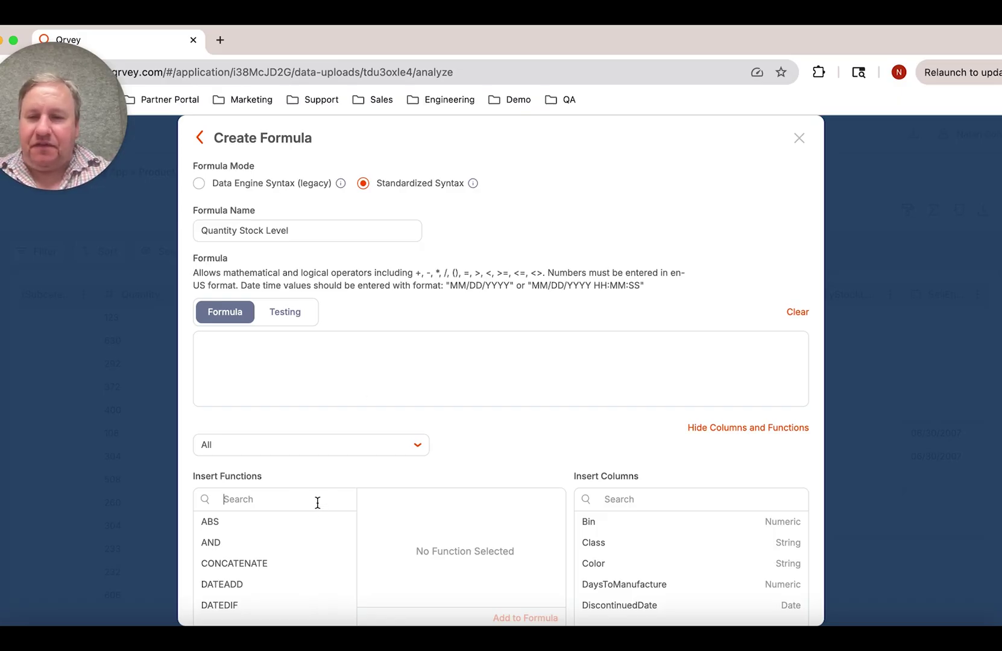
{"action": "type", "text": "if"}
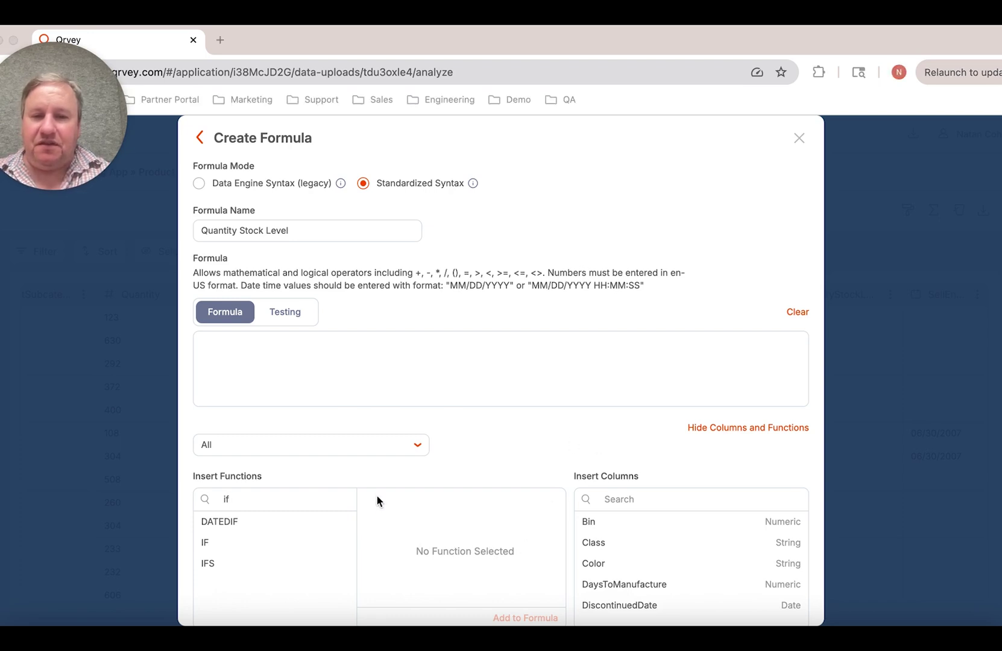
{"action": "left_click", "coordinate": [212, 542]}
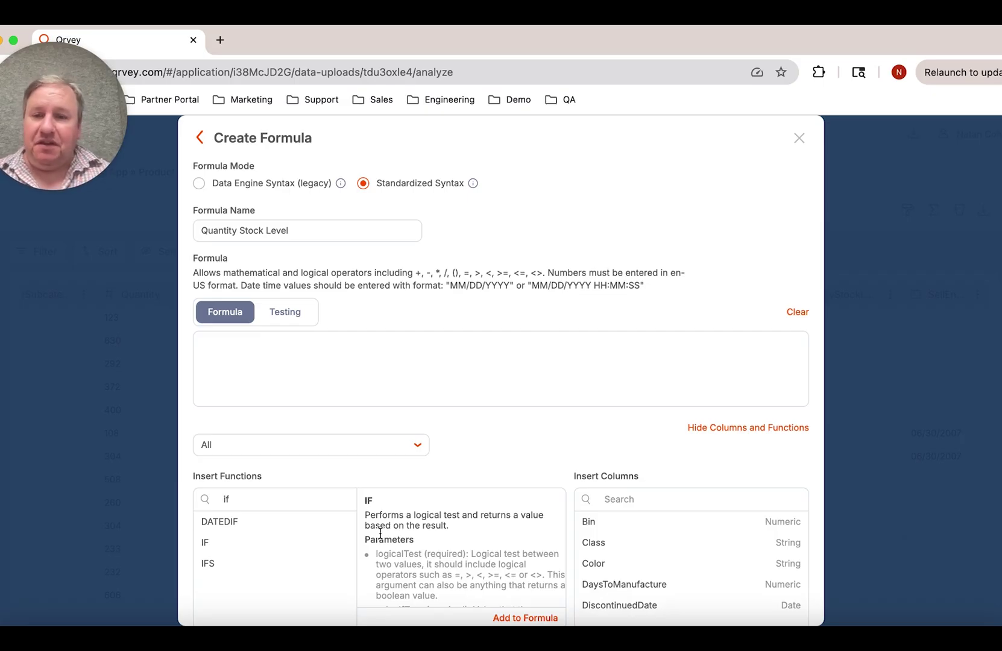
{"action": "left_click", "coordinate": [297, 564]}
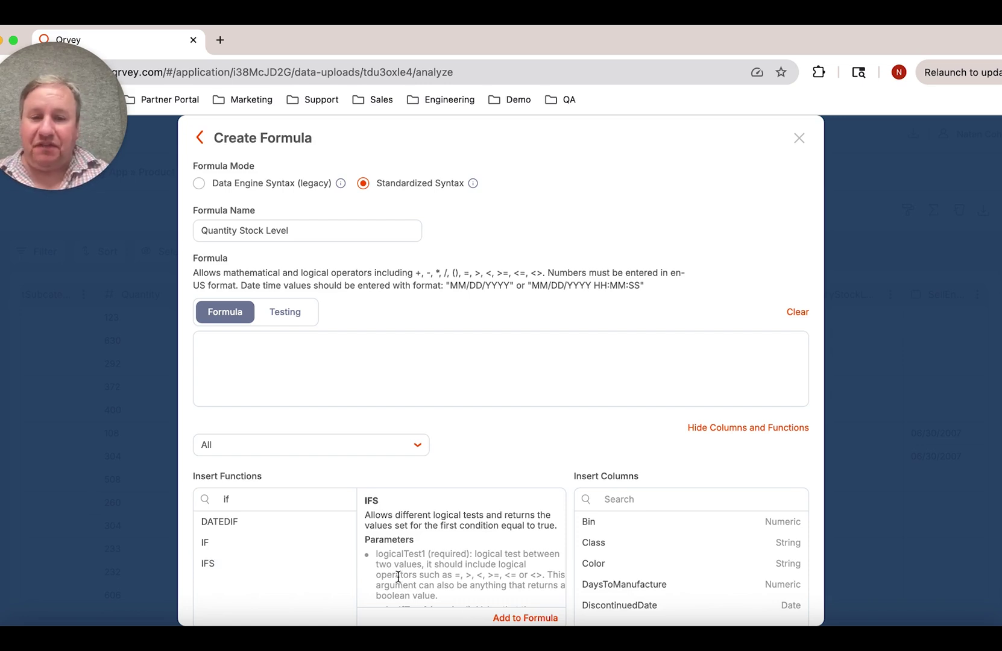
{"action": "left_click", "coordinate": [504, 618]}
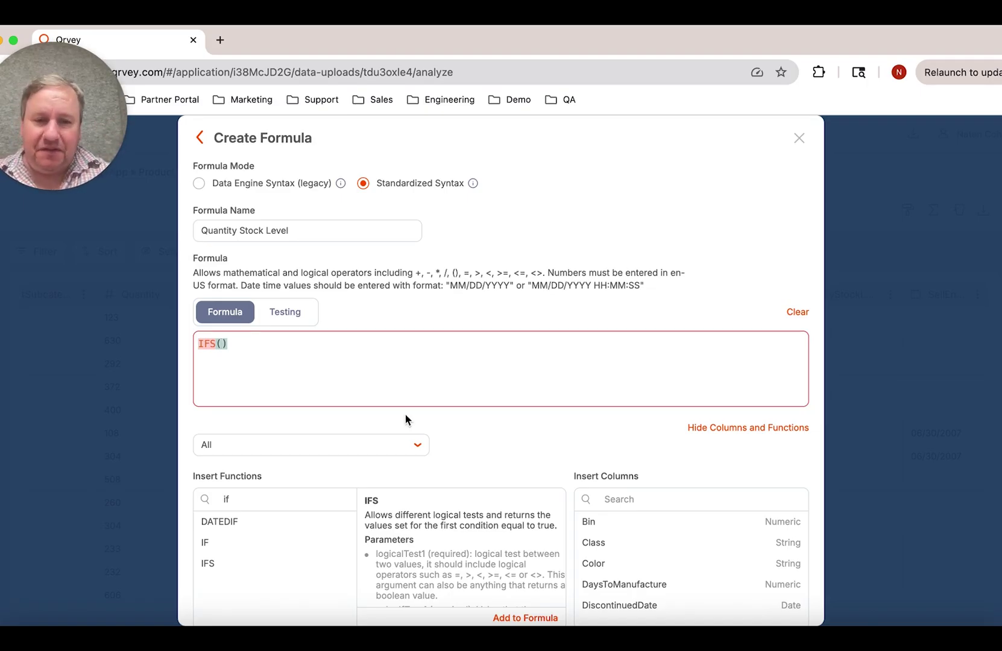
Enter Quantity >= SafetyStockLevel as the first logical test of IFS, using the dataset's columns
{"action": "left_click", "coordinate": [668, 496]}
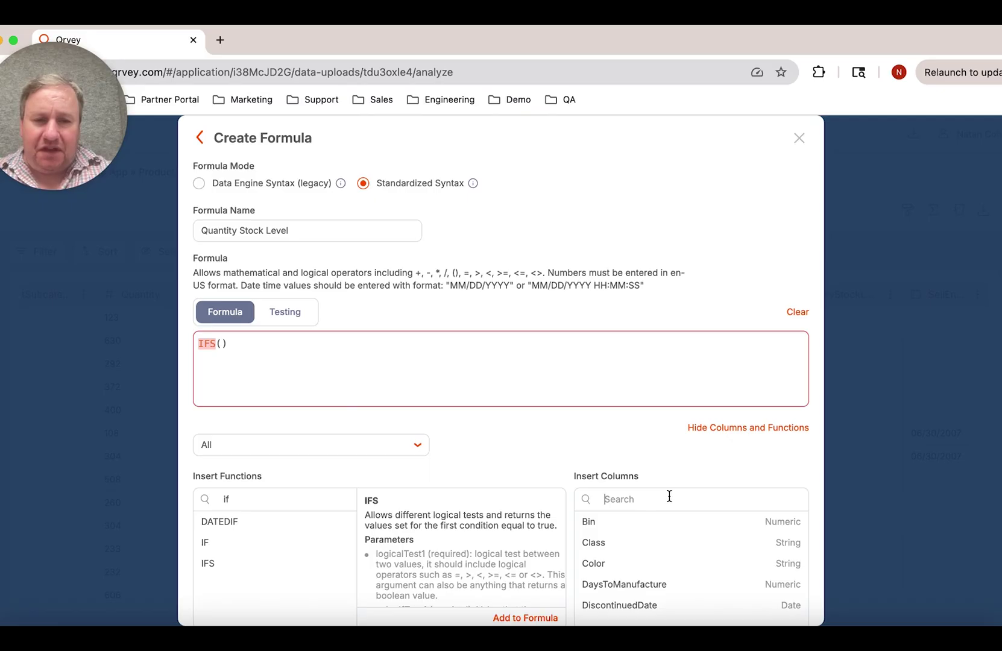
{"action": "type", "text": "q"}
{"action": "left_click", "coordinate": [643, 523]}
{"action": "type", "text": "> ="}
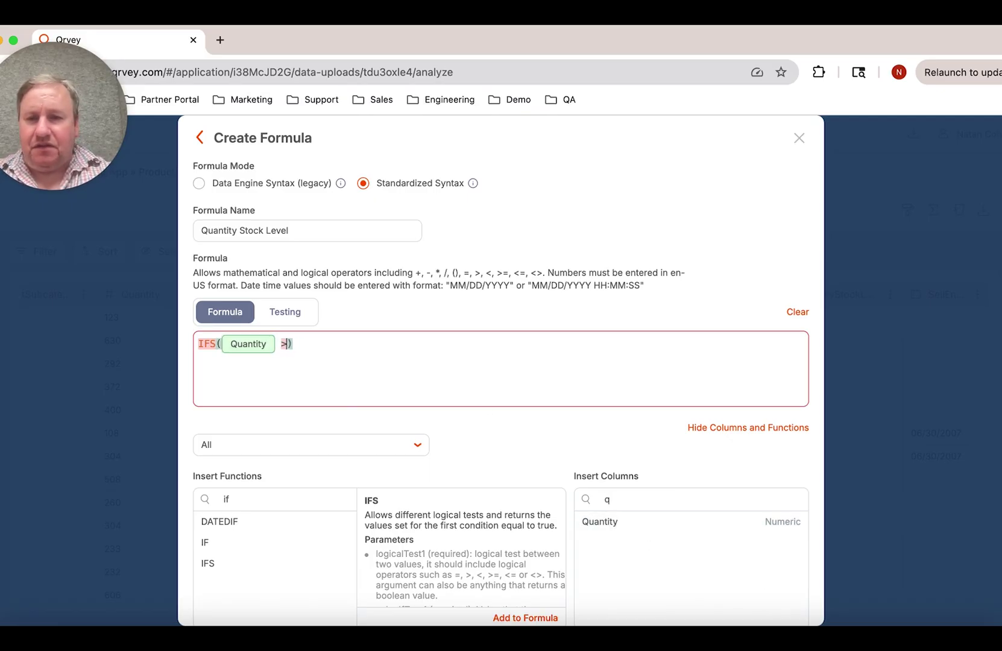
{"action": "key", "text": "BackSpace"}
{"action": "key", "text": "BackSpace"}
{"action": "type", "text": "="}
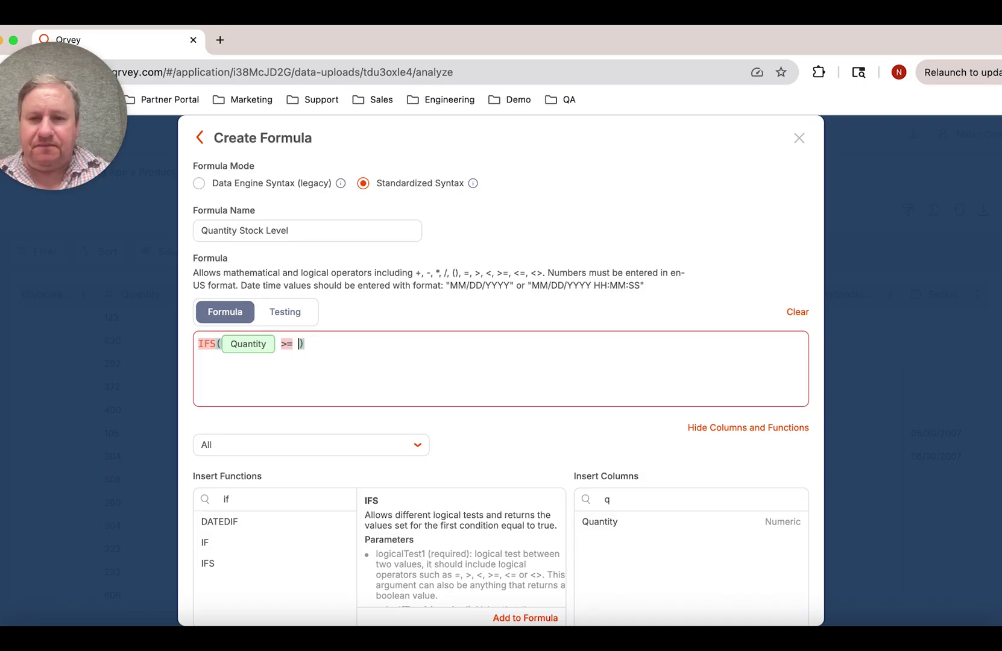
{"action": "double_click", "coordinate": [646, 502]}
{"action": "type", "text": "saf"}
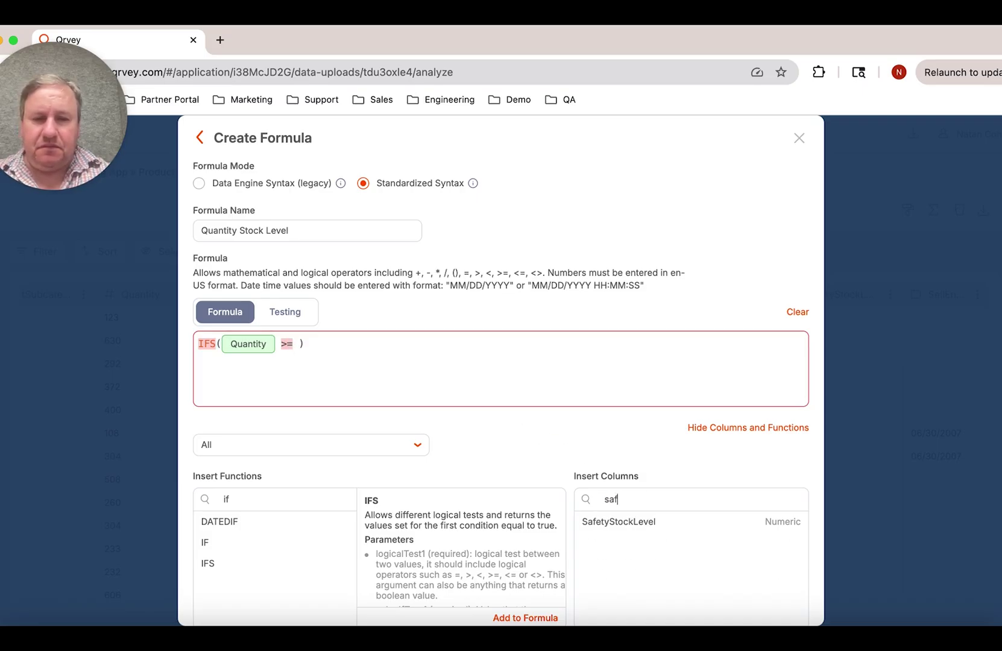
{"action": "left_click", "coordinate": [640, 522]}
{"action": "type", "text": ", "}
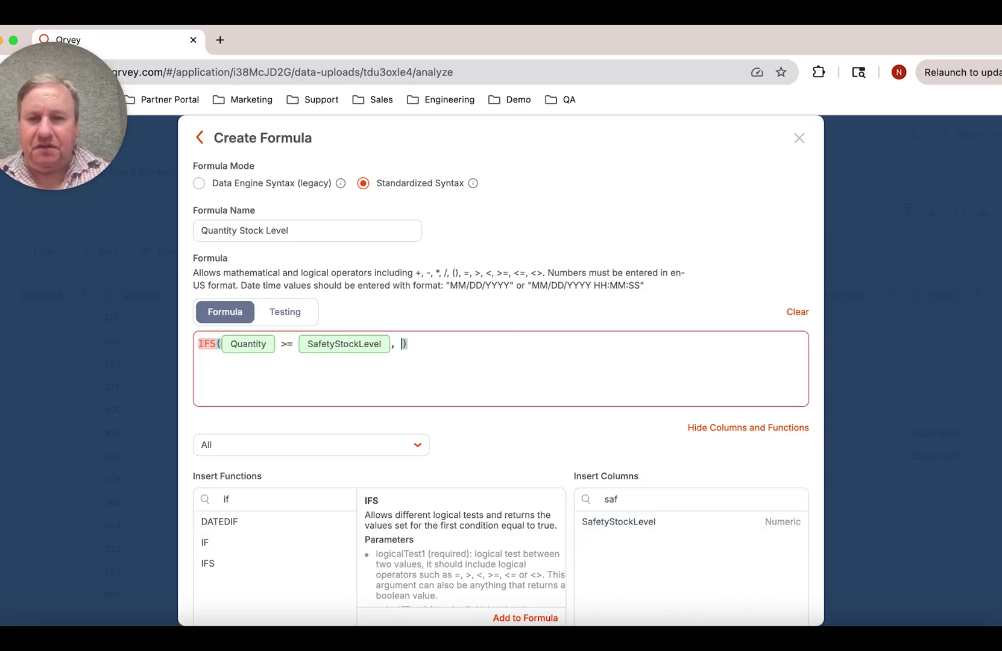
{"action": "type", "text": "\"Suffic"}
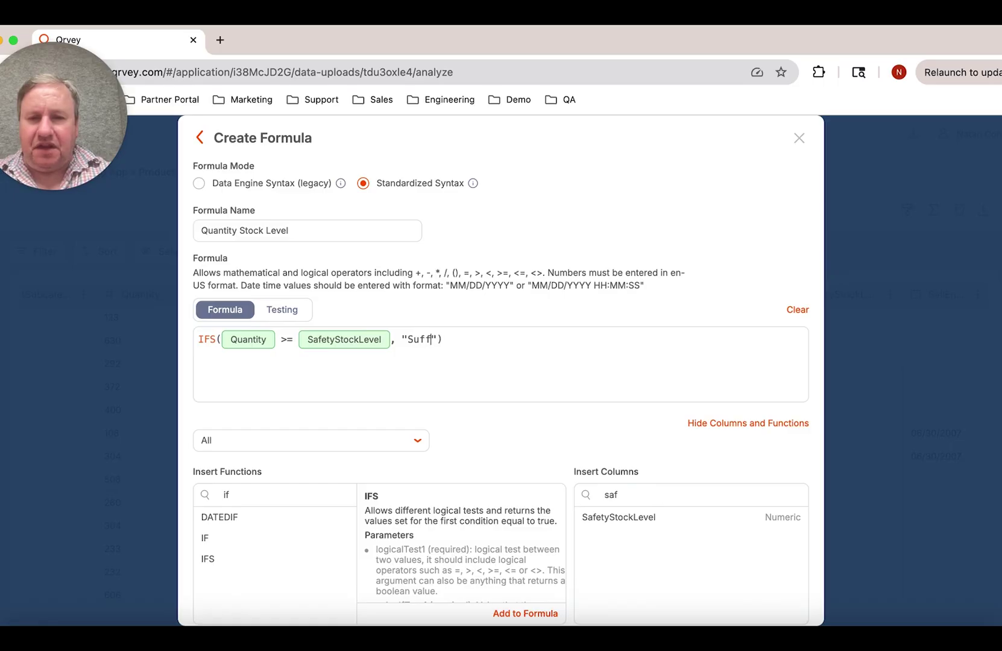
{"action": "key", "text": "BackSpace"}
{"action": "key", "text": "BackSpace"}
{"action": "key", "text": "BackSpace"}
{"action": "key", "text": "BackSpace"}
{"action": "key", "text": "BackSpace"}
{"action": "key", "text": "BackSpace"}
Enter "Good Stock Level" as the result of the first IFS test, followed by a comma for the next argument
{"action": "type", "text": "Good Sotck"}
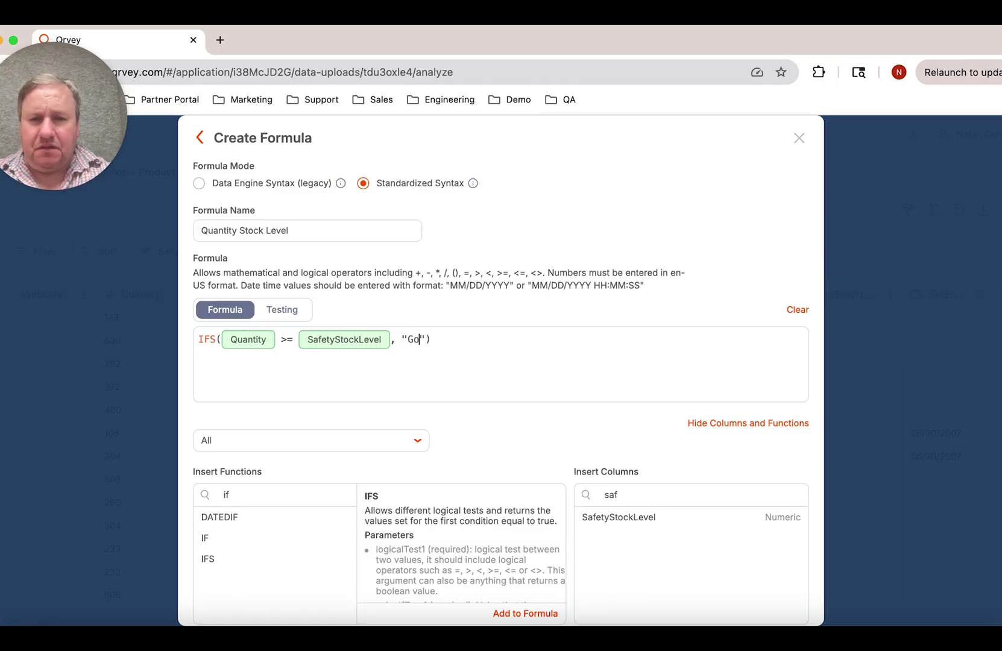
{"action": "key", "text": "BackSpace"}
{"action": "key", "text": "BackSpace"}
{"action": "key", "text": "BackSpace"}
{"action": "key", "text": "BackSpace"}
{"action": "type", "text": "tock Level"}
{"action": "key", "text": "Right"}
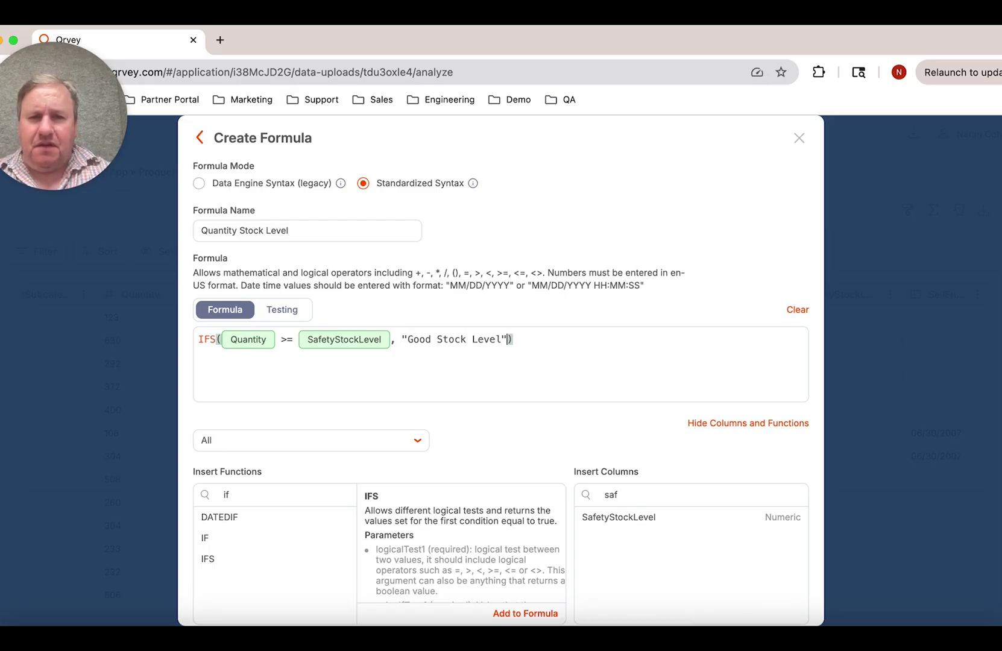
{"action": "type", "text": ","}
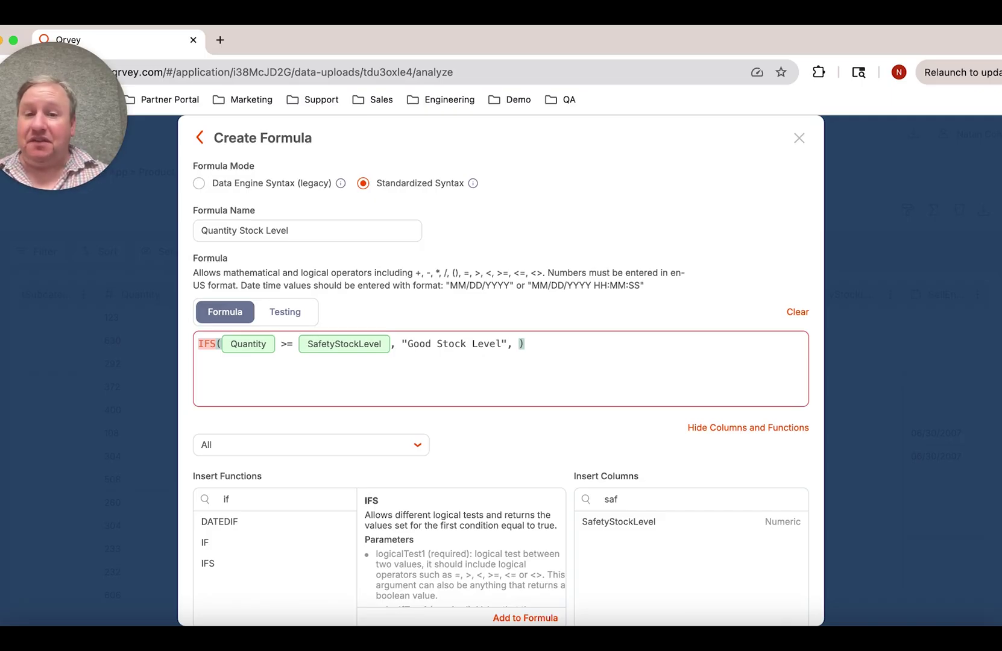
Find the AND function and insert it as the second logical test inside IFS
{"action": "double_click", "coordinate": [287, 501]}
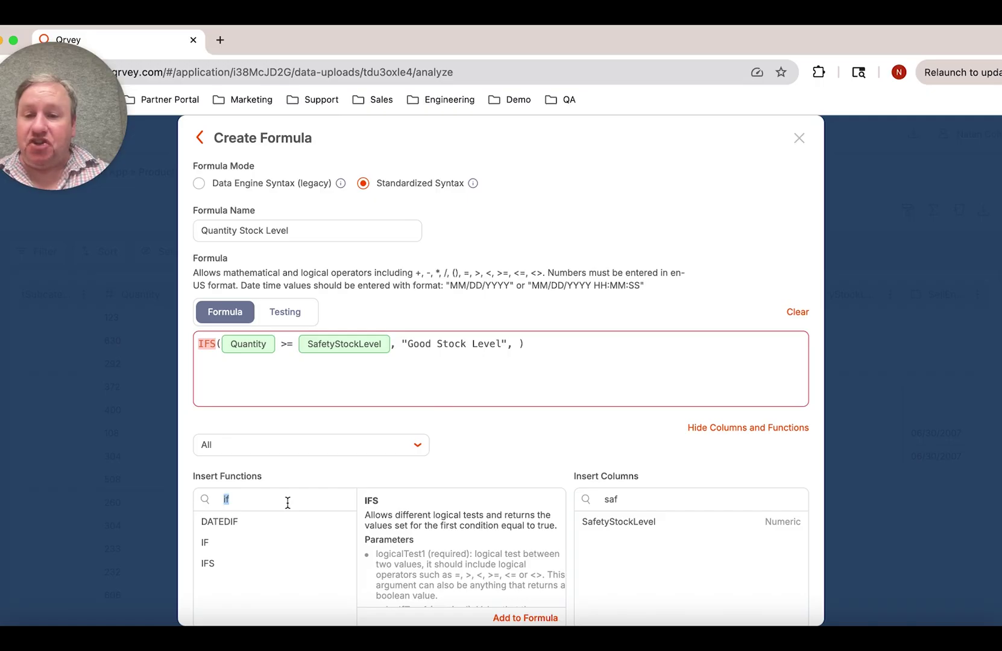
{"action": "type", "text": "and"}
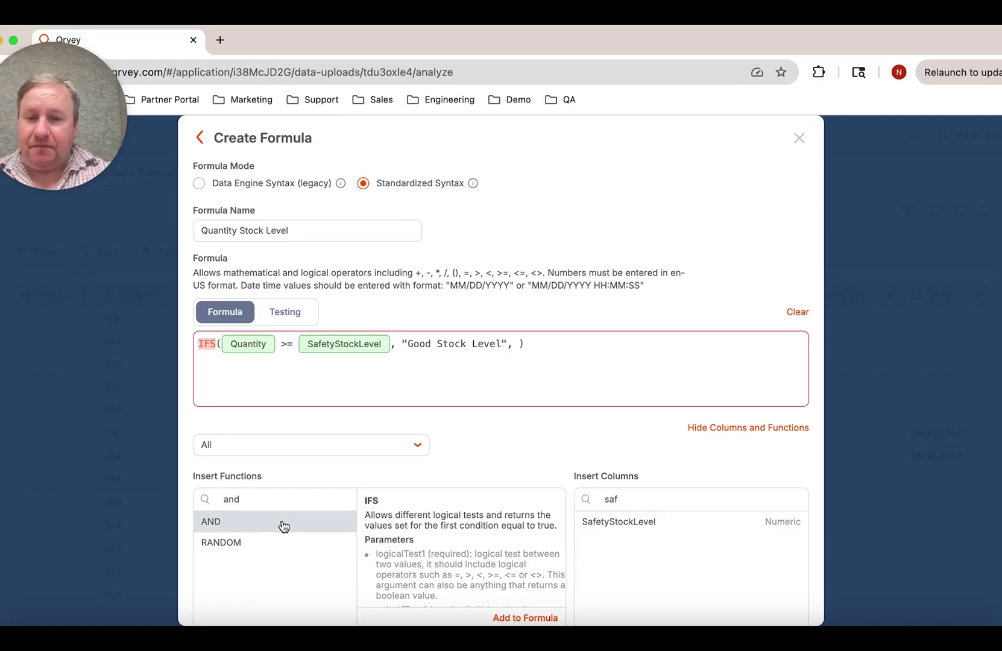
{"action": "left_click", "coordinate": [279, 526]}
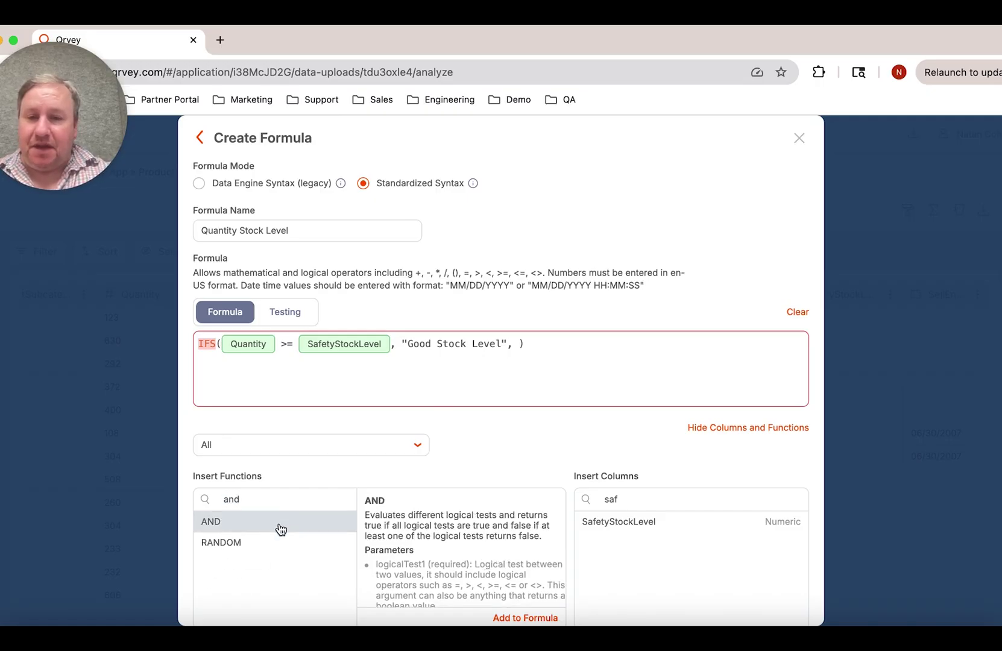
{"action": "left_click", "coordinate": [511, 619]}
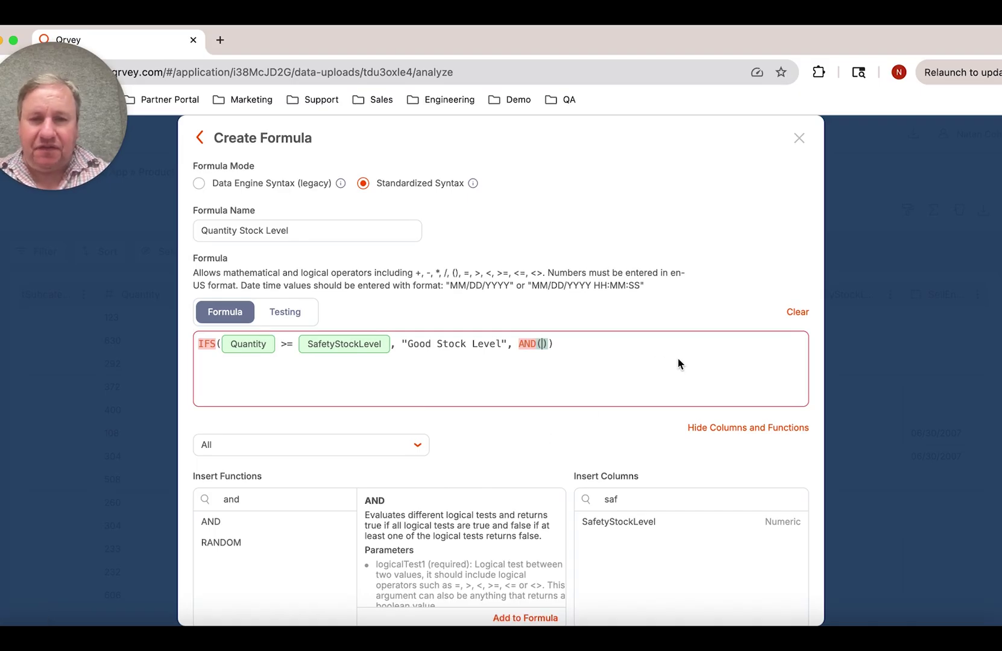
Enter Quantity < SafetyStockLevel as the first condition inside AND, followed by a comma
{"action": "double_click", "coordinate": [652, 499]}
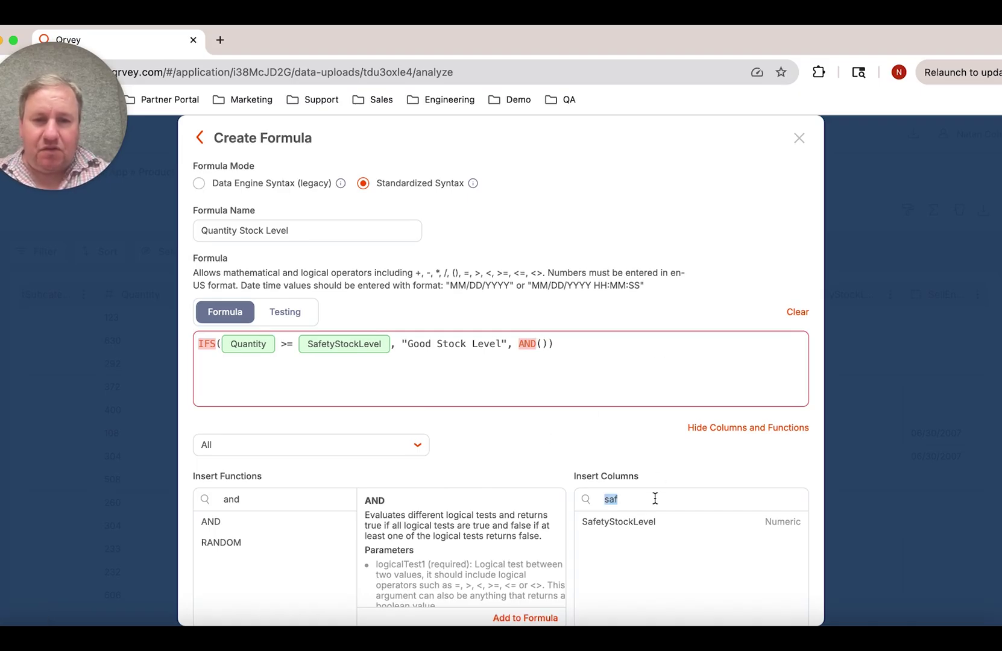
{"action": "type", "text": "qu"}
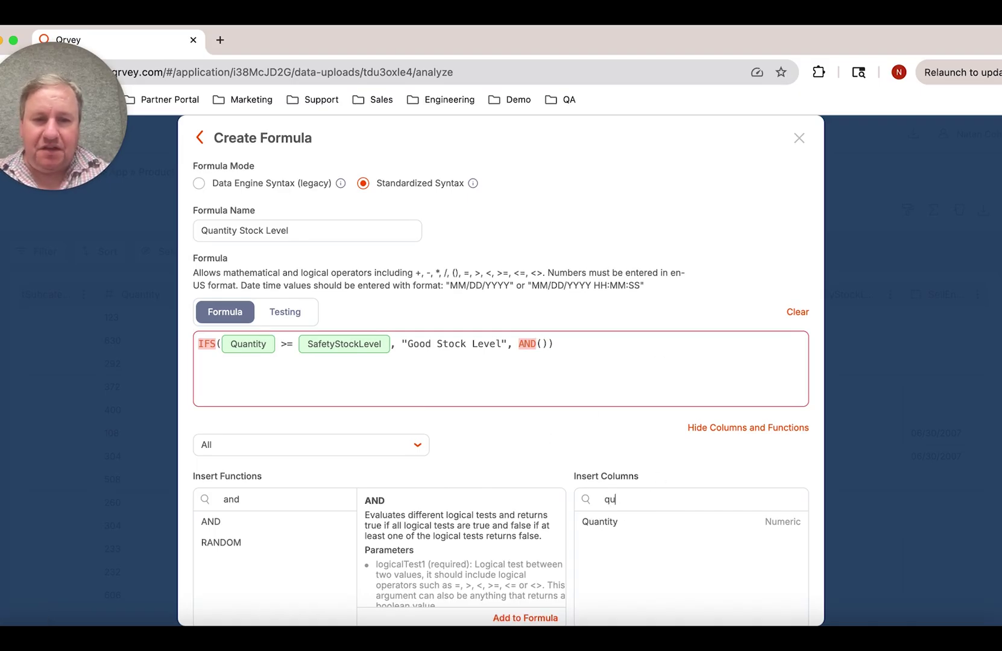
{"action": "left_click", "coordinate": [644, 523]}
{"action": "left_click", "coordinate": [602, 344]}
{"action": "type", "text": "<"}
{"action": "double_click", "coordinate": [676, 500]}
{"action": "type", "text": "saf"}
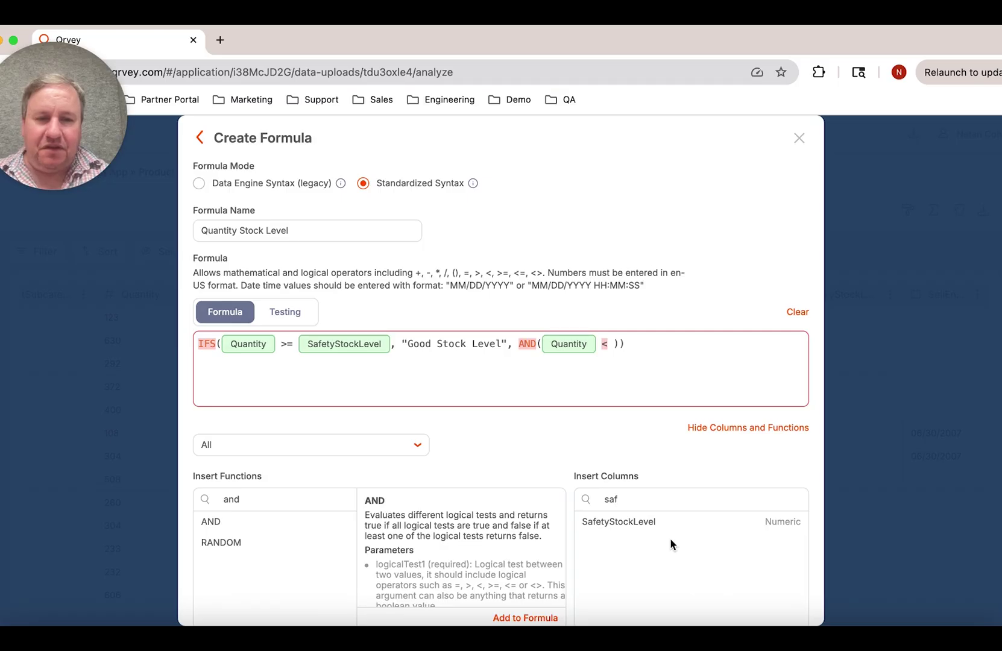
{"action": "left_click", "coordinate": [669, 522]}
{"action": "type", "text": ","}
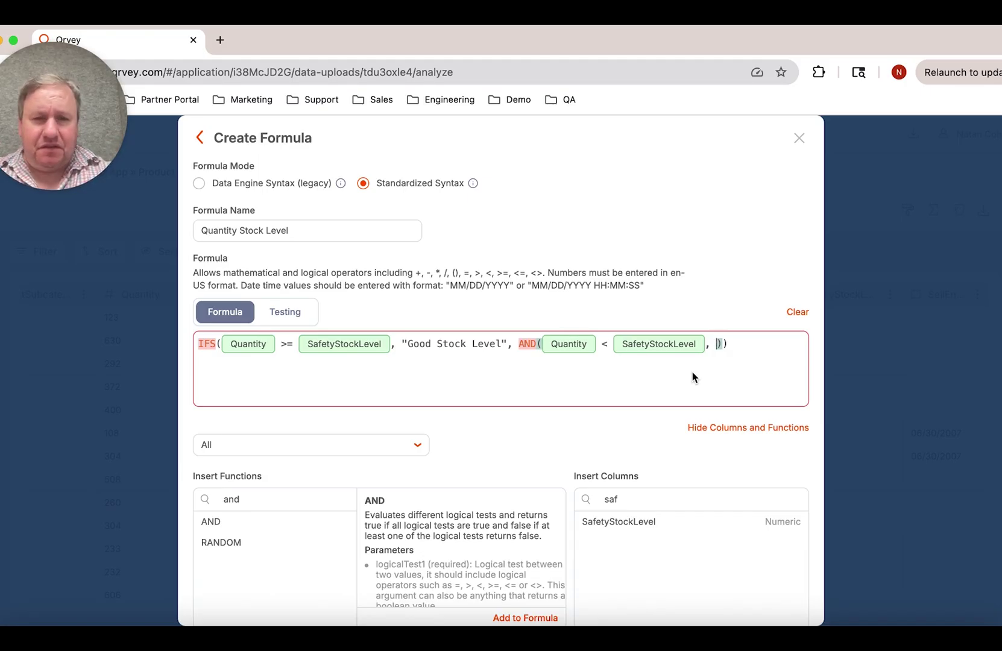
Enter Quantity > ReorderPoint as the second condition inside AND, using the dataset's columns
{"action": "type", "text": "quan"}
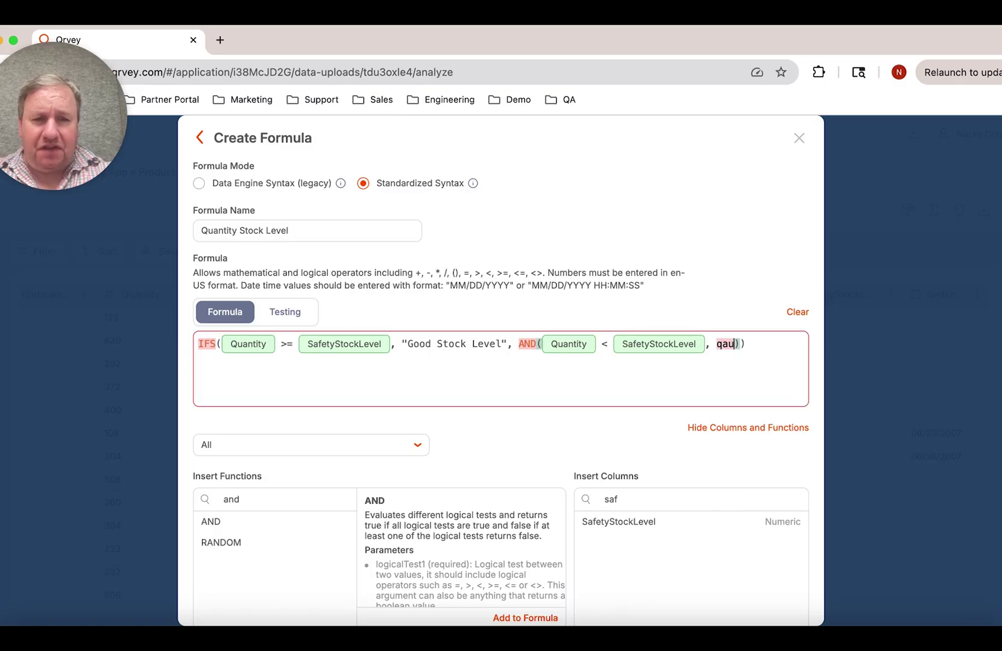
{"action": "left_click", "coordinate": [739, 379]}
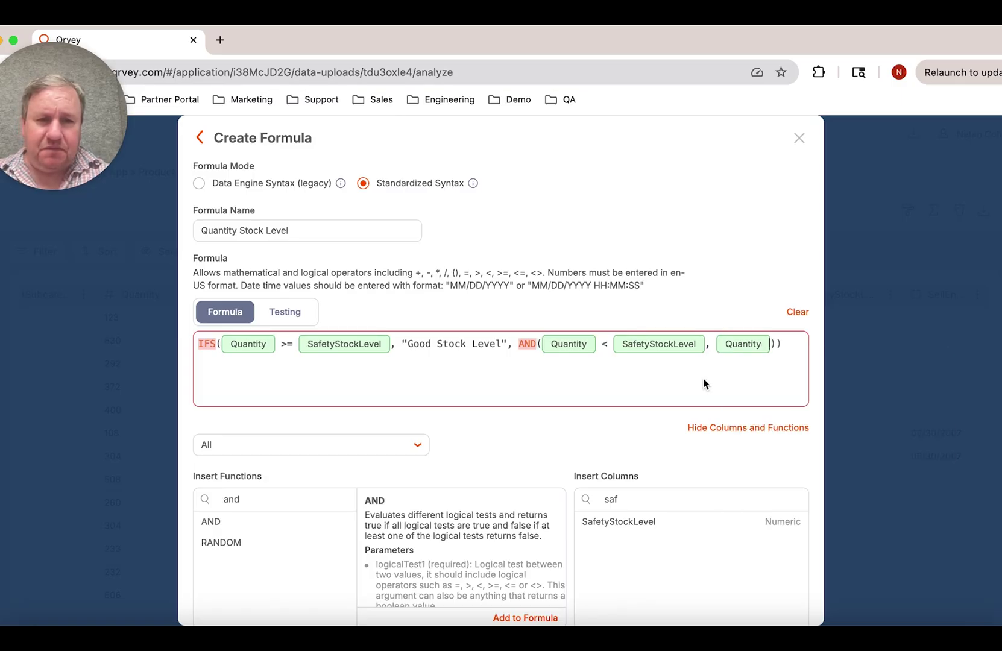
{"action": "type", "text": ">"}
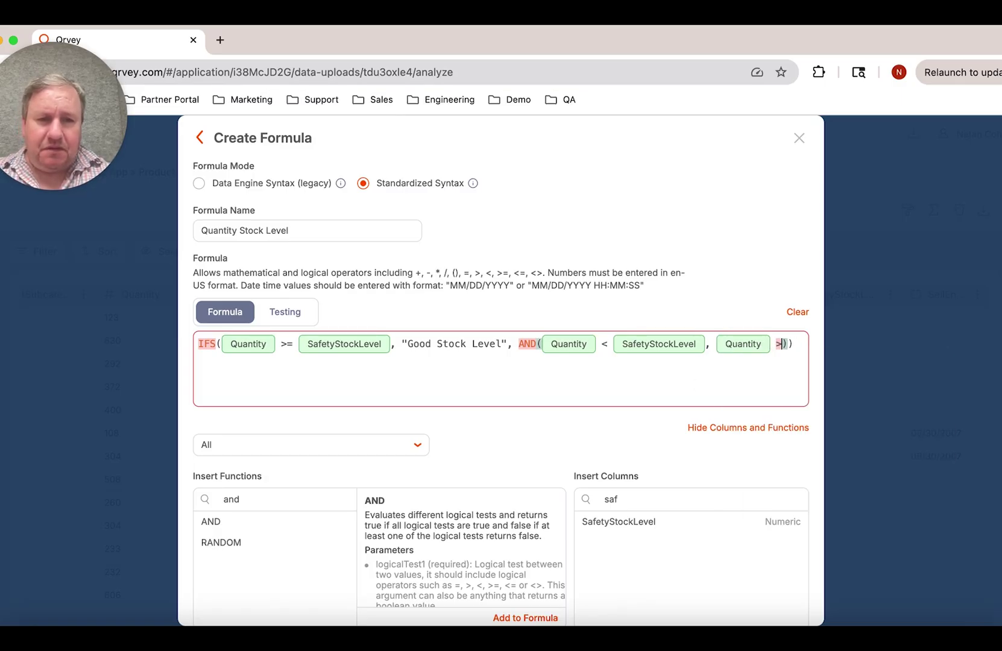
{"action": "double_click", "coordinate": [695, 493]}
{"action": "type", "text": "re"}
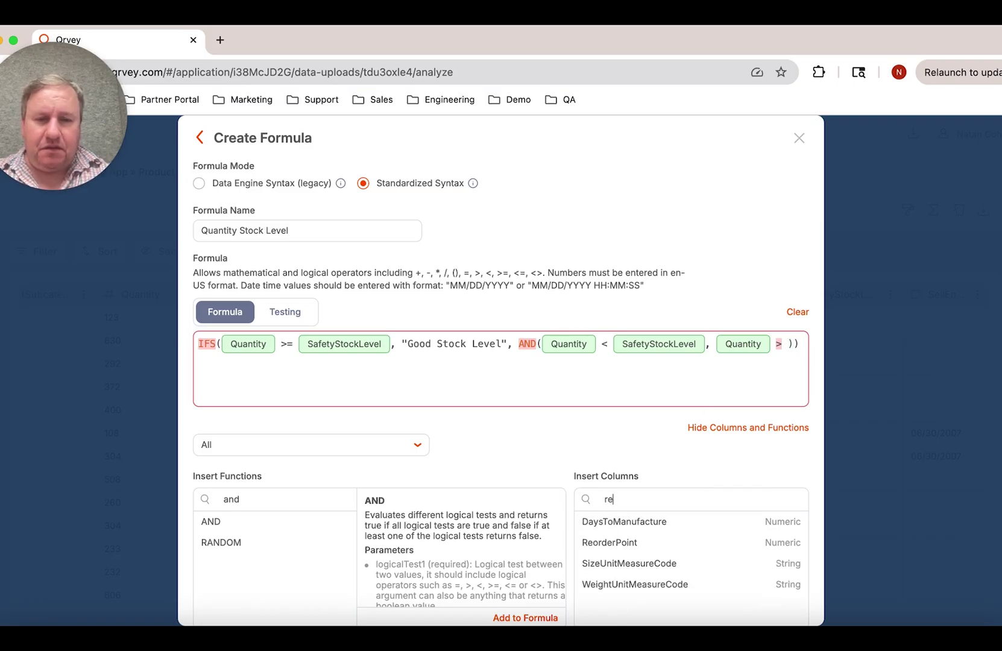
{"action": "left_click", "coordinate": [688, 545]}
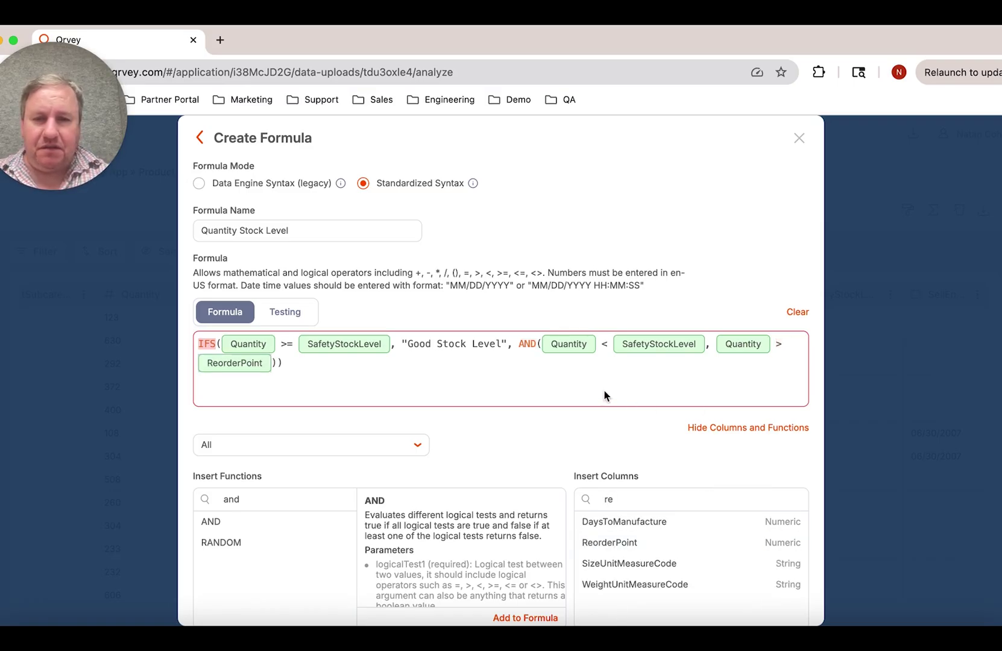
Enter "Sufficient Stock Level" after the AND function as its result, followed by a comma for the next IFS test
{"action": "left_click", "coordinate": [414, 363]}
{"action": "key", "text": "Left"}
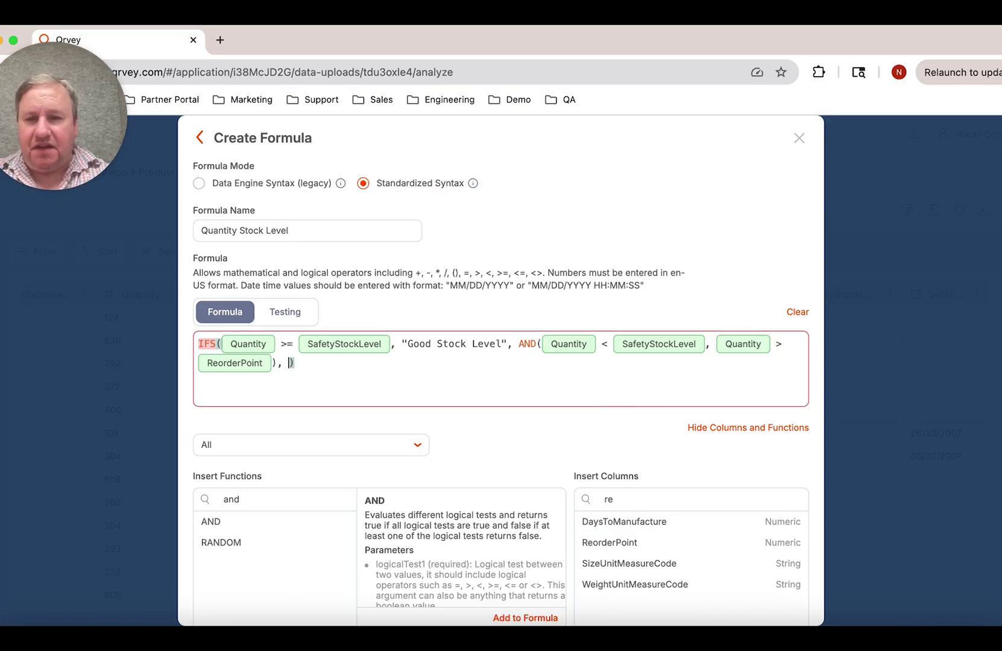
{"action": "type", "text": ", \"Sufficient "}
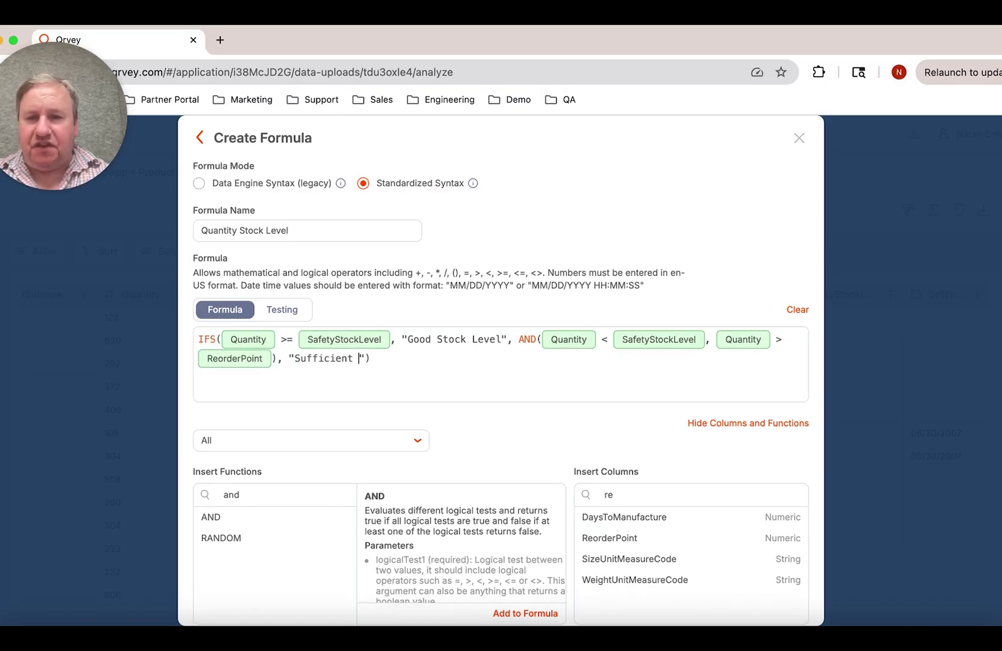
{"action": "type", "text": "Stock Level"}
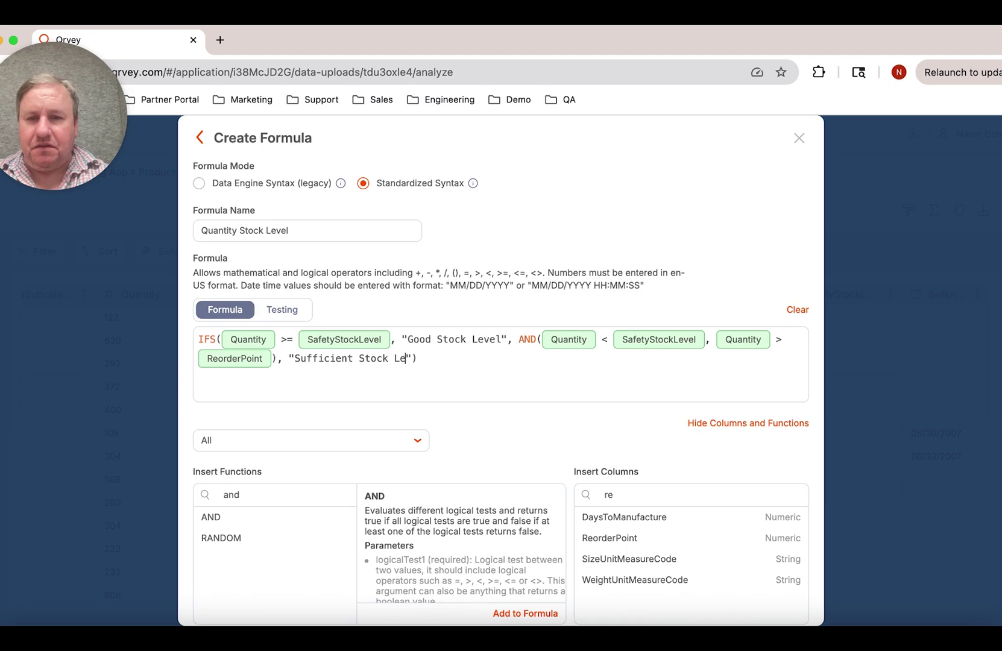
{"action": "type", "text": "\","}
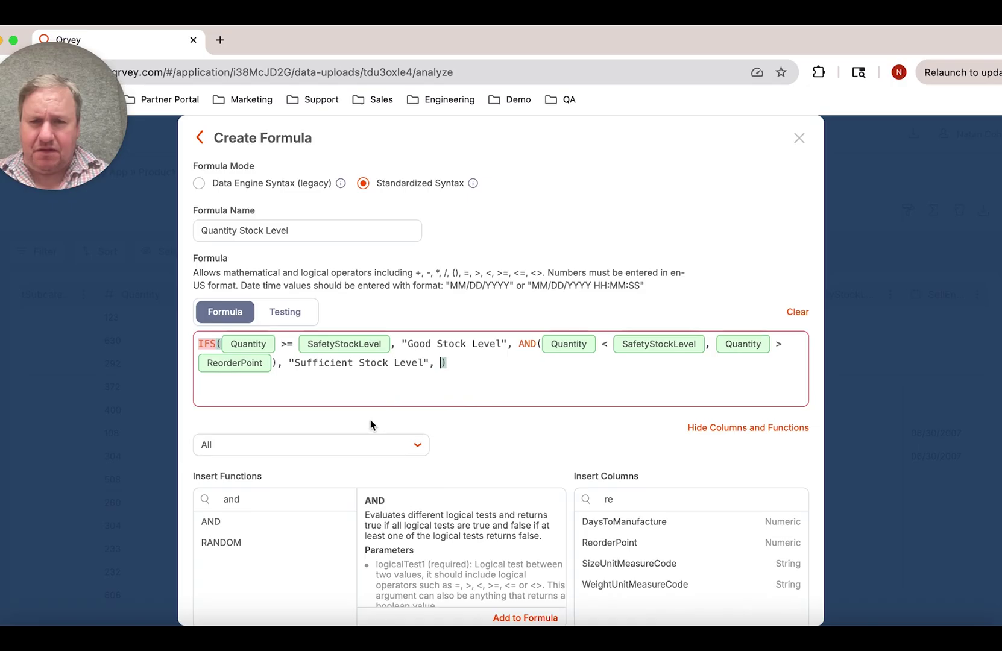
Enter Quantity <= ReorderPoint as the third logical test of IFS, using the dataset's columns
{"action": "double_click", "coordinate": [649, 499]}
{"action": "type", "text": "quan"}
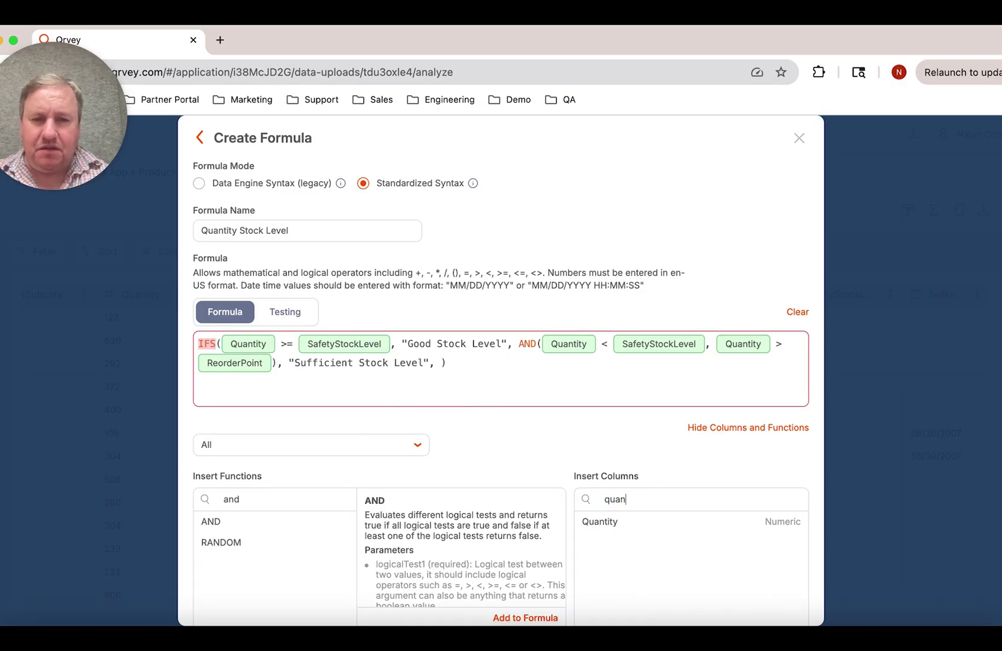
{"action": "left_click", "coordinate": [646, 526]}
{"action": "type", "text": "<"}
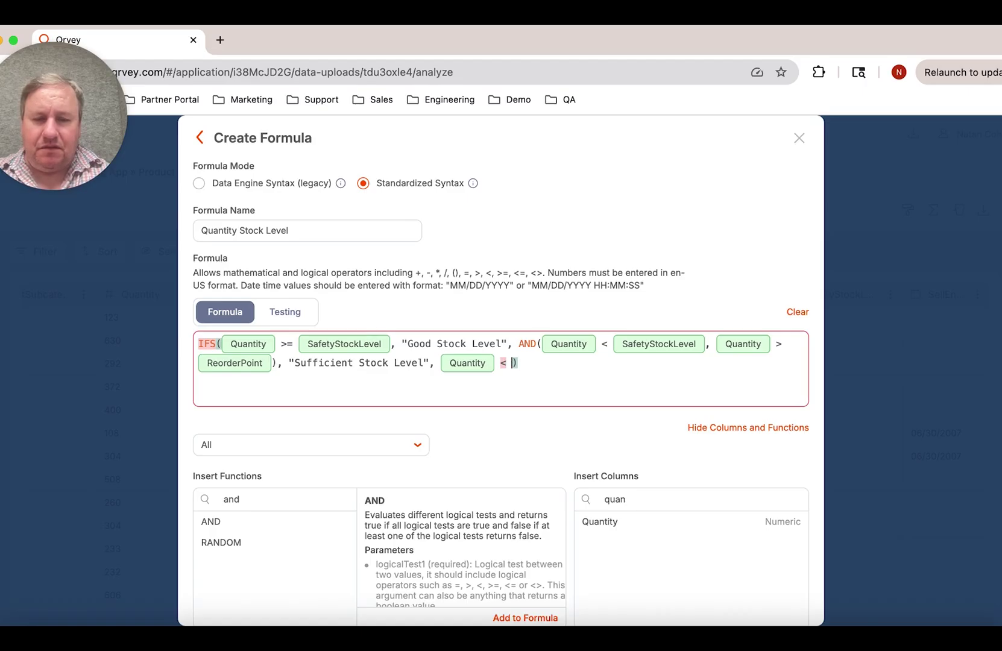
{"action": "double_click", "coordinate": [651, 493]}
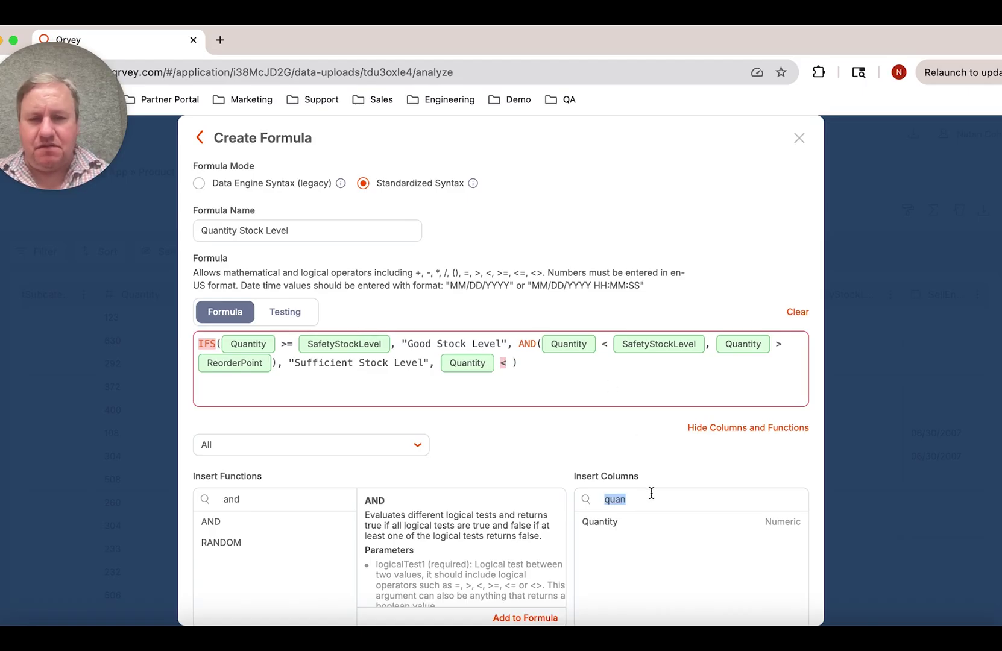
{"action": "type", "text": "re"}
{"action": "left_click", "coordinate": [643, 545]}
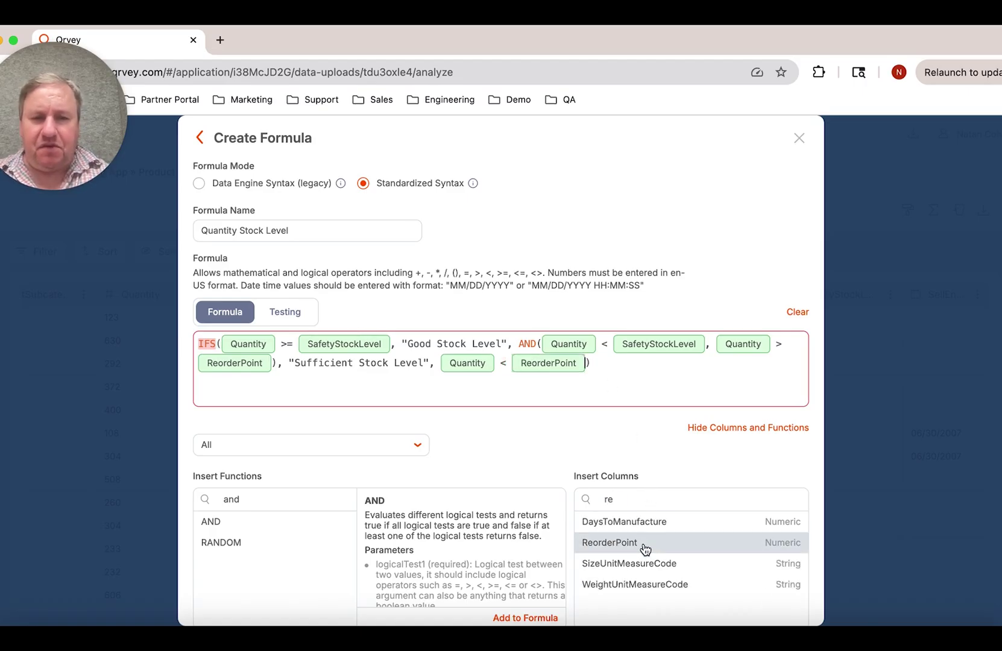
{"action": "left_click", "coordinate": [502, 362]}
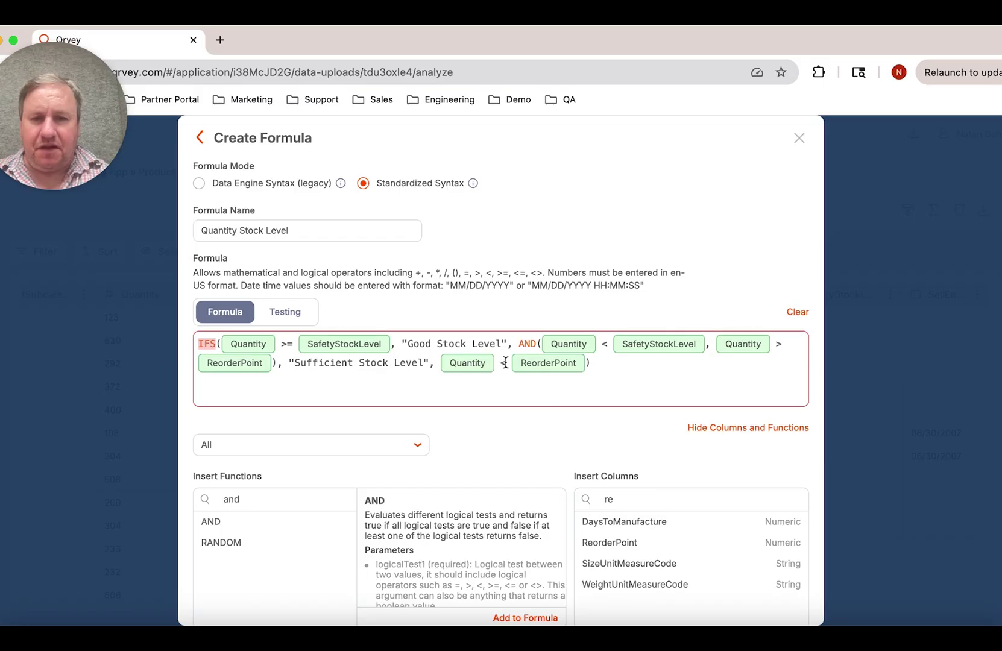
{"action": "type", "text": "="}
Add a comma after the third IFS test and enter "Low Stock Level" as its result
{"action": "left_click", "coordinate": [606, 367]}
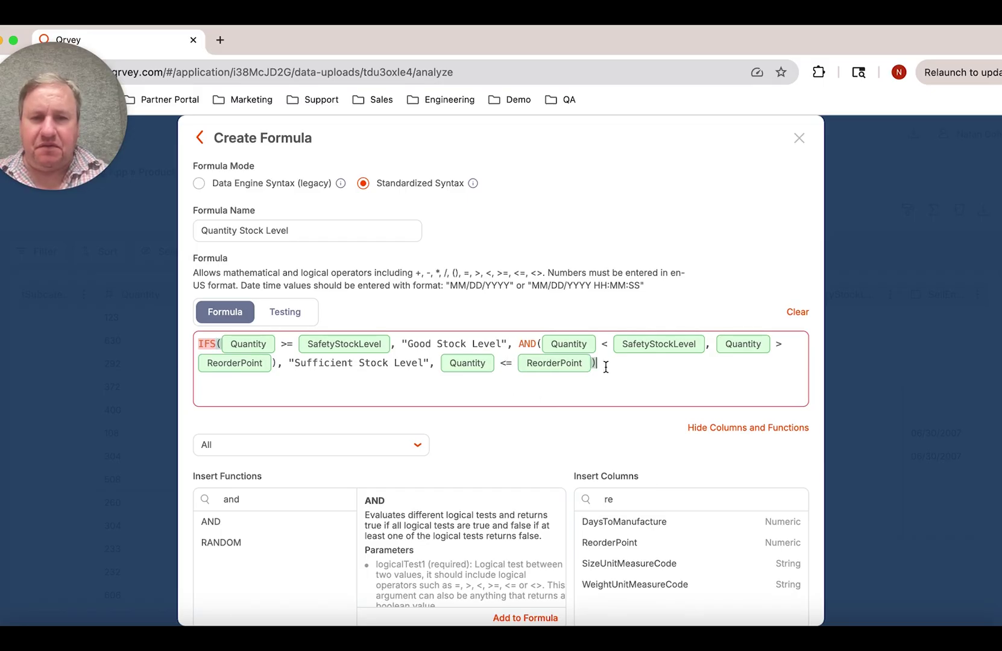
{"action": "key", "text": "Left"}
{"action": "type", "text": ", "}
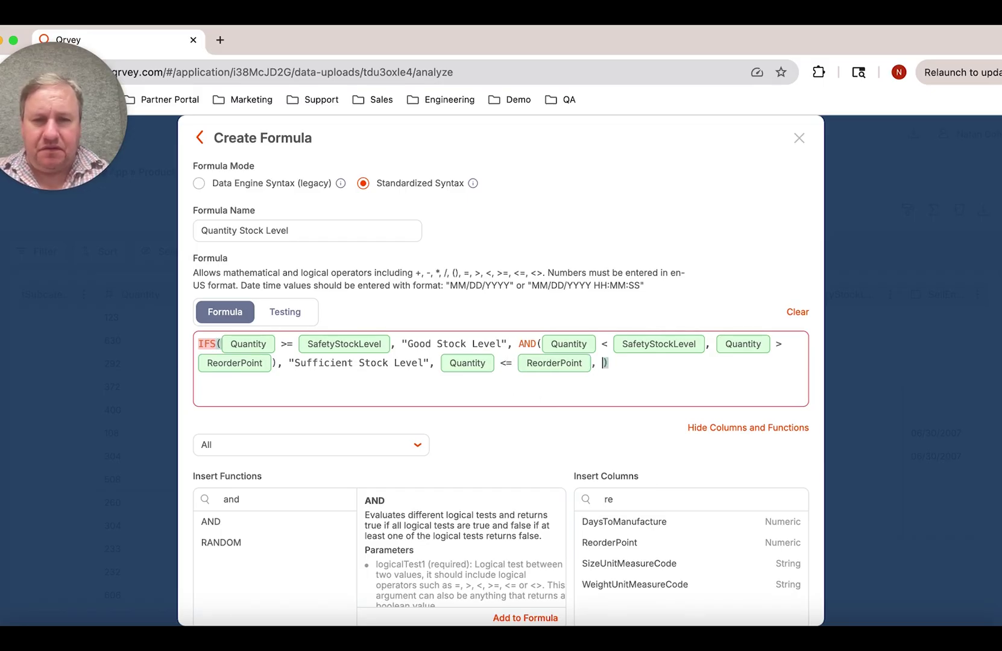
{"action": "type", "text": "\"Low S"}
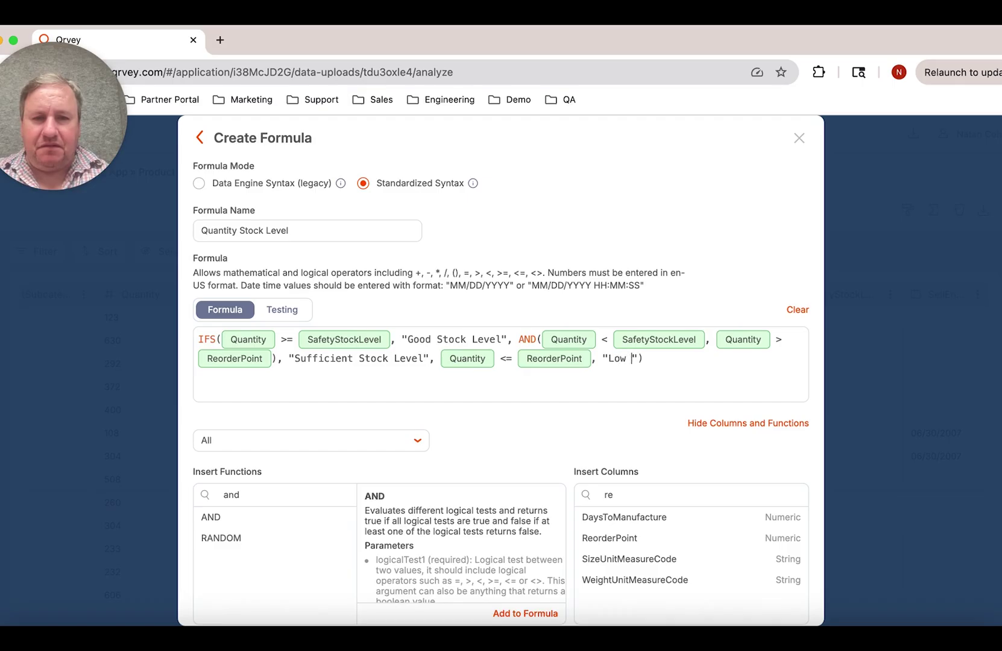
{"action": "type", "text": "tock Level"}
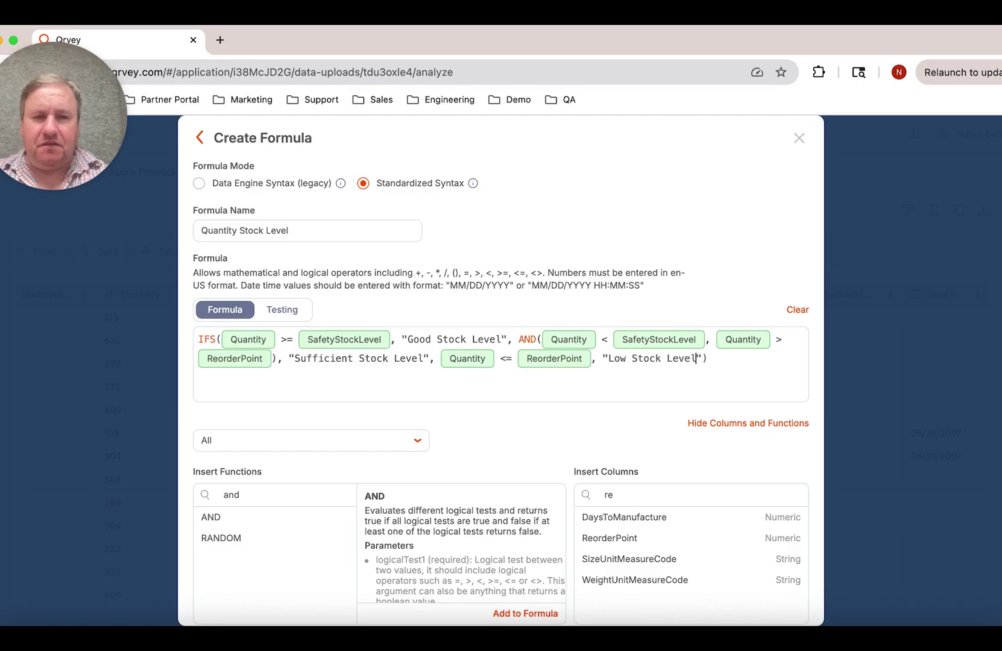
{"action": "key", "text": "Right"}
{"action": "key", "text": "Right"}
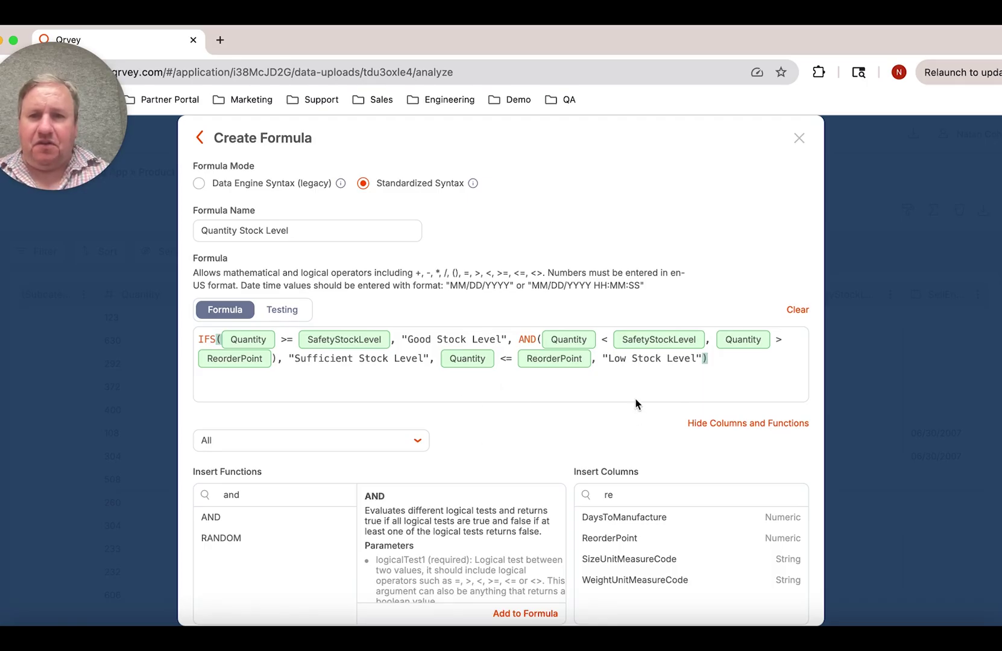
Save the Quantity Stock Level formula and close the list of formulas
{"action": "scroll", "coordinate": [637, 403], "scroll_direction": "down", "scroll_amount": 2}
{"action": "left_click", "coordinate": [779, 598]}
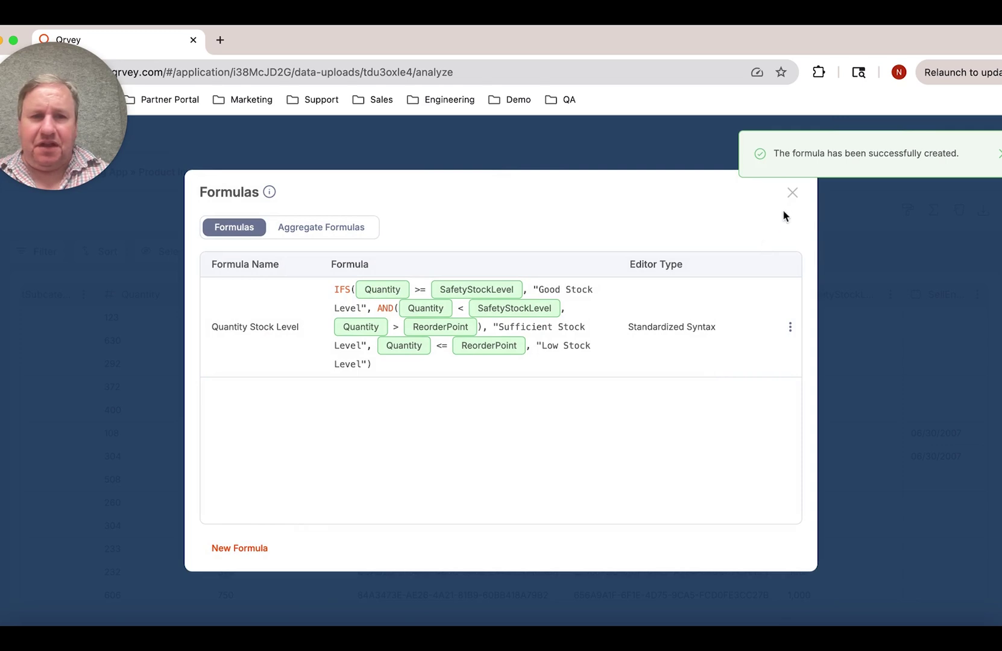
{"action": "left_click", "coordinate": [792, 193]}
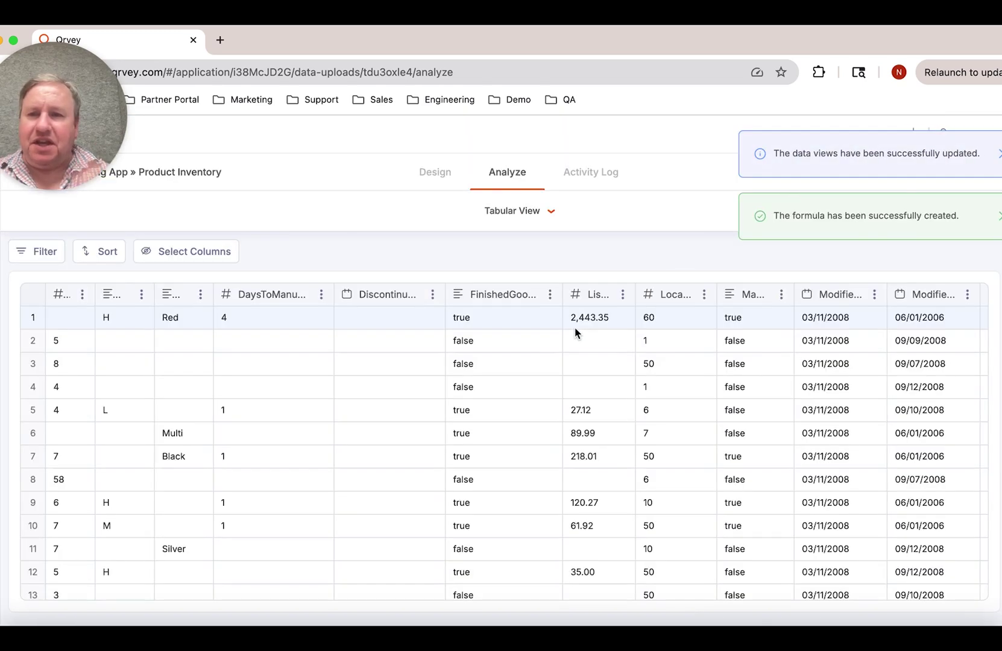
Switch the analysis to Custom View and add a new Multiseries Bar Chart
{"action": "left_click", "coordinate": [521, 213]}
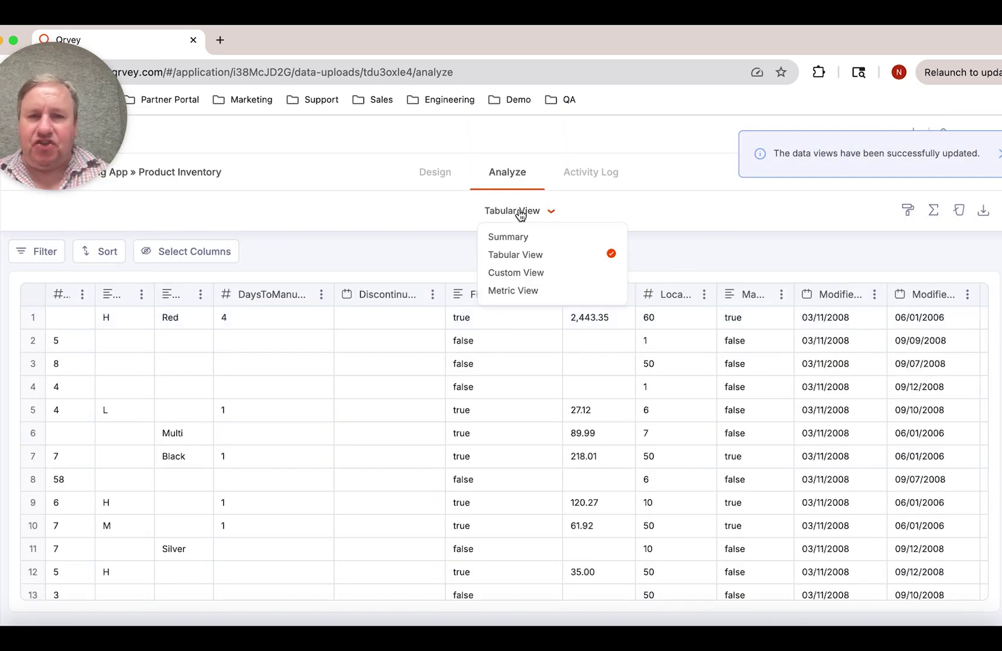
{"action": "left_click", "coordinate": [530, 273]}
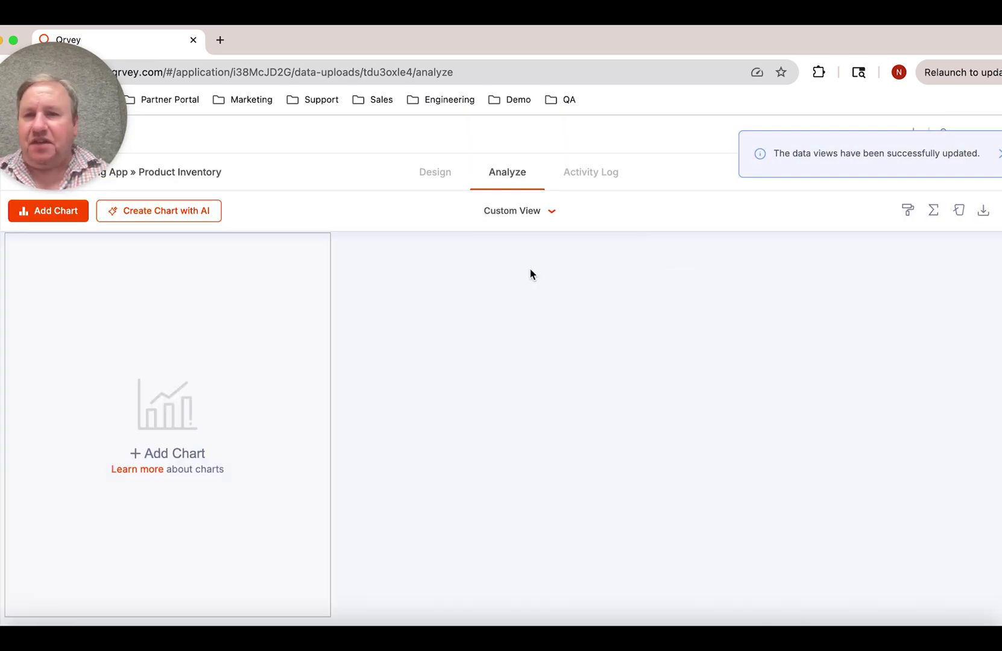
{"action": "left_click", "coordinate": [163, 457]}
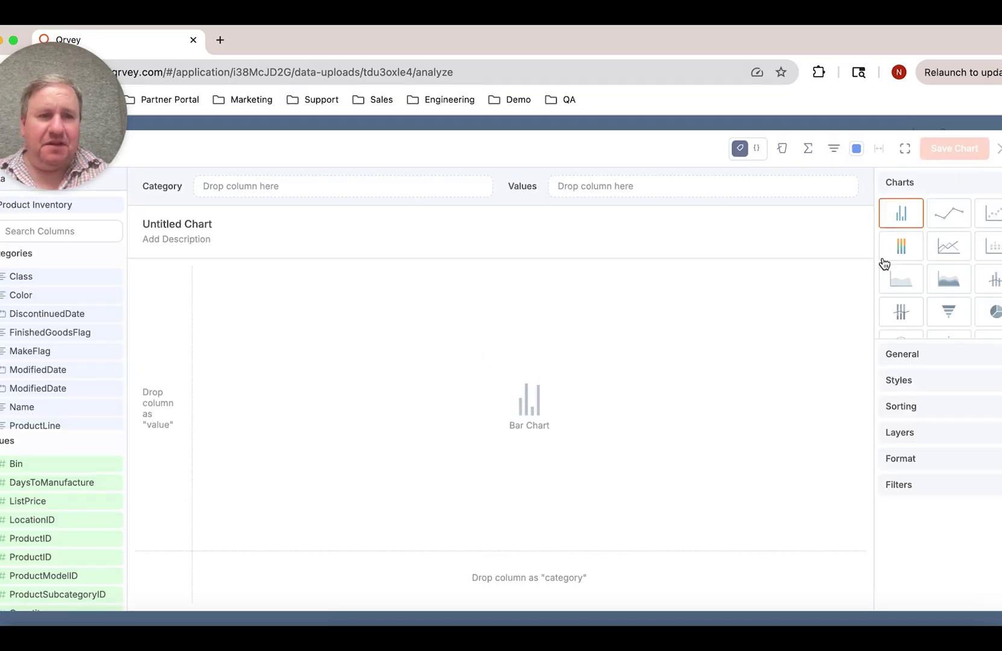
{"action": "left_click", "coordinate": [899, 252]}
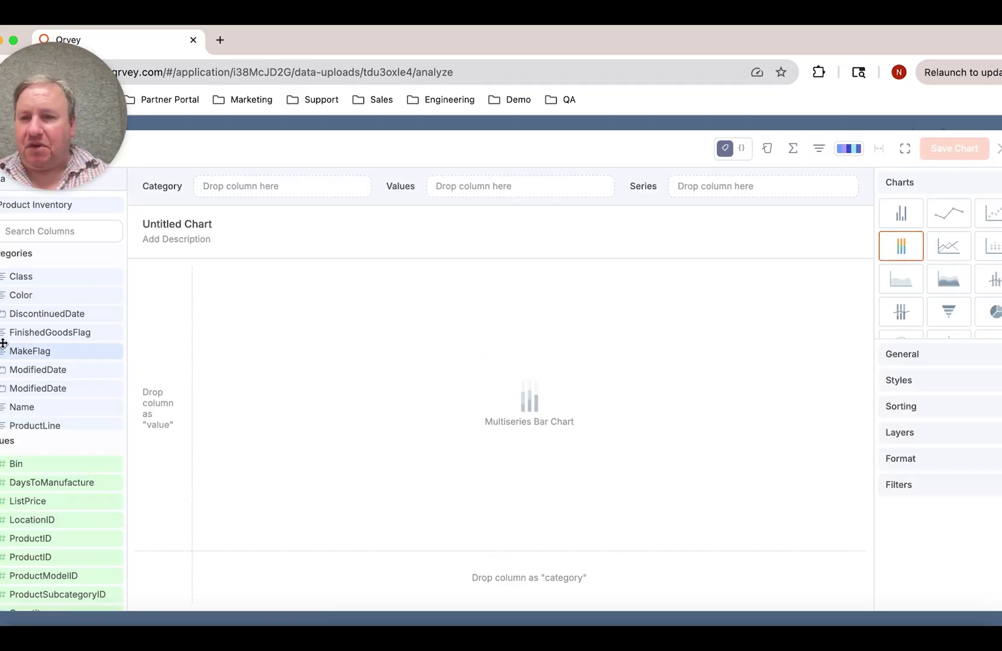
Assign ProductLine as the chart's category and Quantity Stock Level as its series, and save the chart
{"action": "scroll", "coordinate": [49, 356], "scroll_direction": "down", "scroll_amount": 2}
{"action": "left_click_drag", "start_coordinate": [44, 389], "coordinate": [301, 186]}
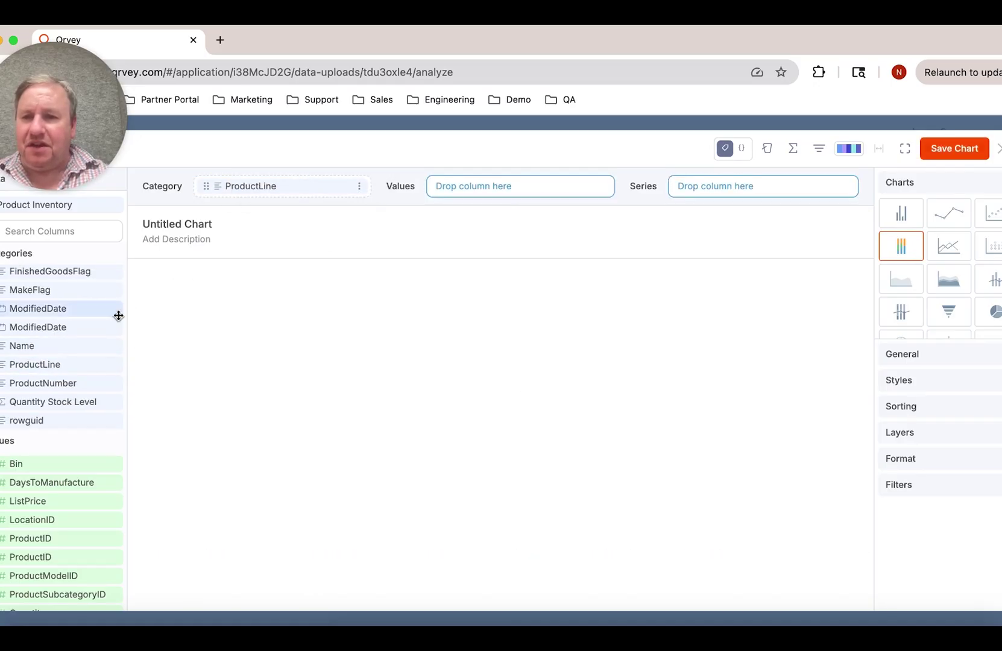
{"action": "left_click_drag", "start_coordinate": [64, 402], "coordinate": [749, 188]}
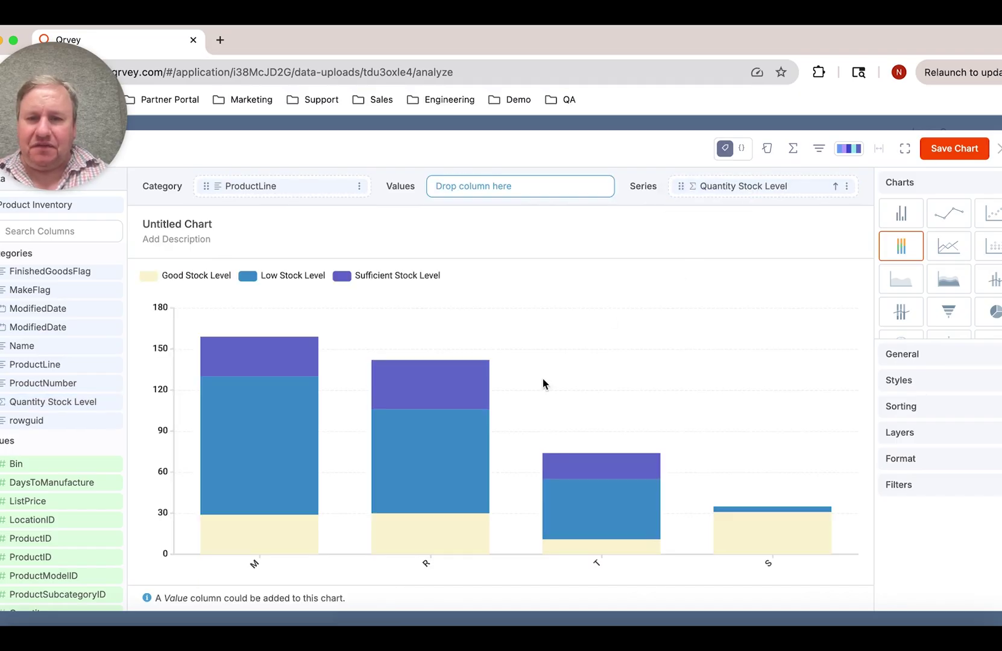
{"action": "mouse_move", "coordinate": [274, 399]}
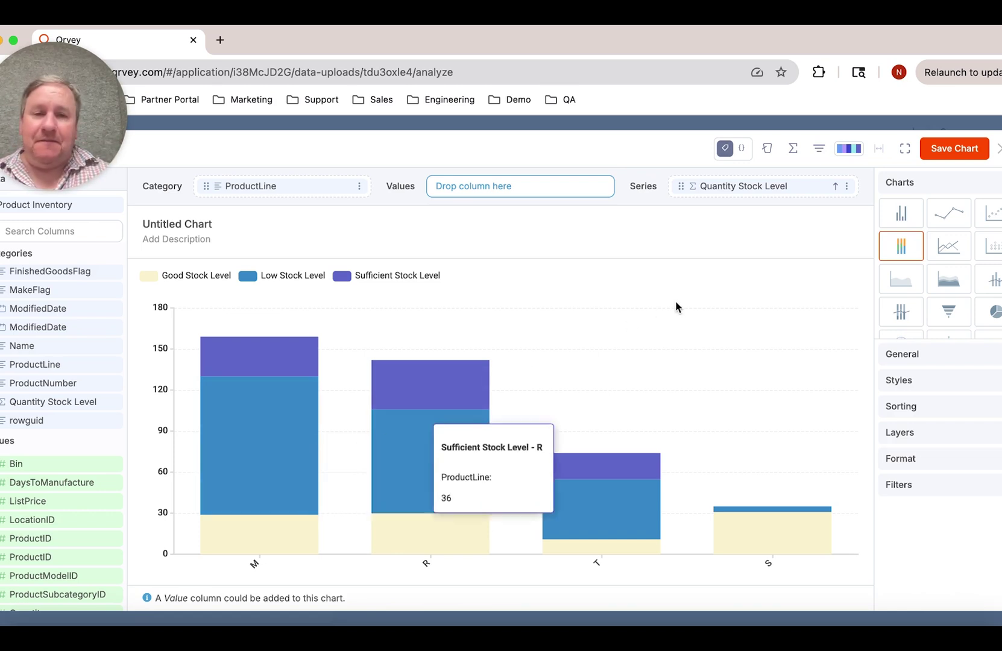
{"action": "left_click", "coordinate": [957, 152]}
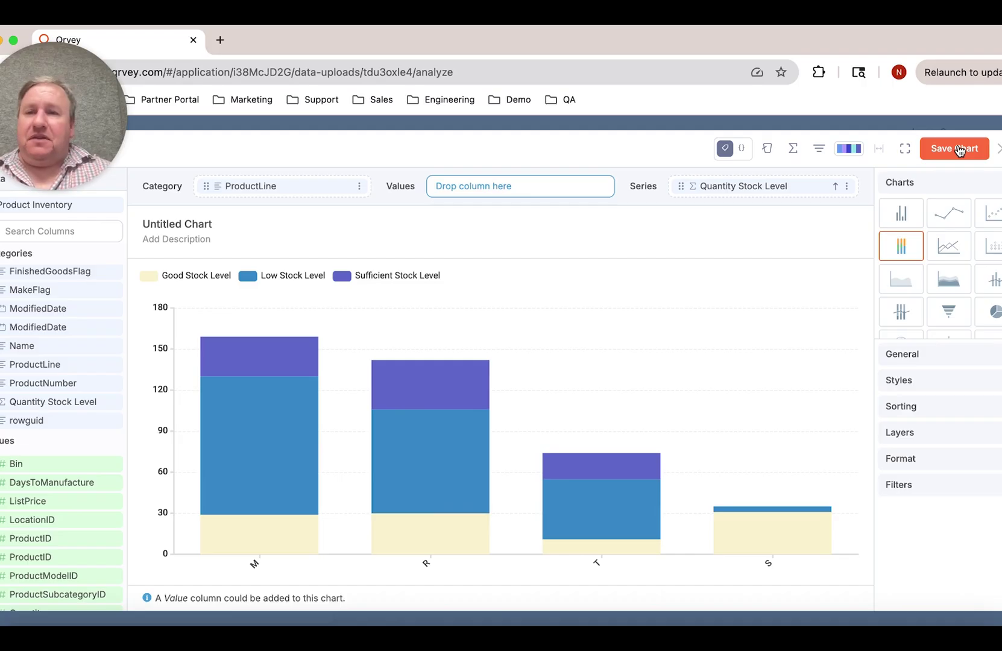